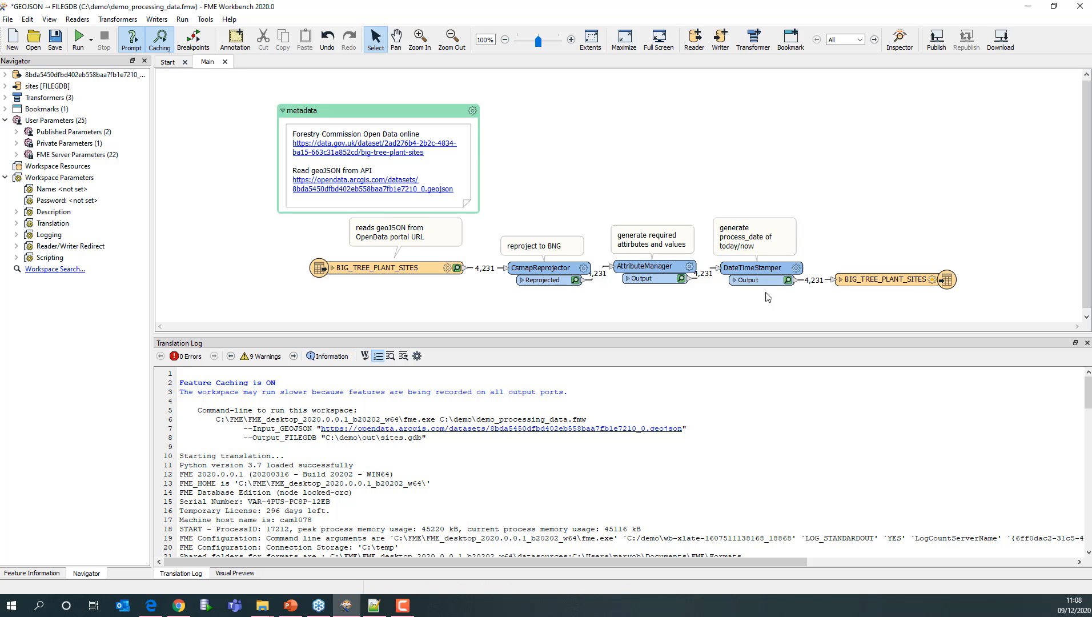
- Run the workspace with feature caching
mouse_move(931, 281)
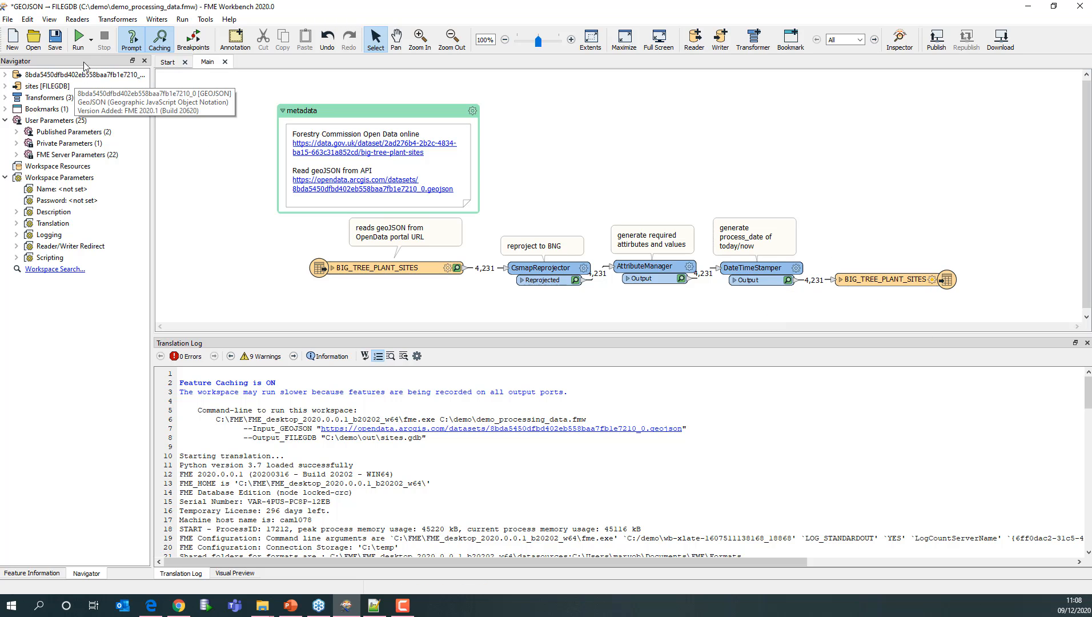
left_click(78, 39)
left_click(607, 335)
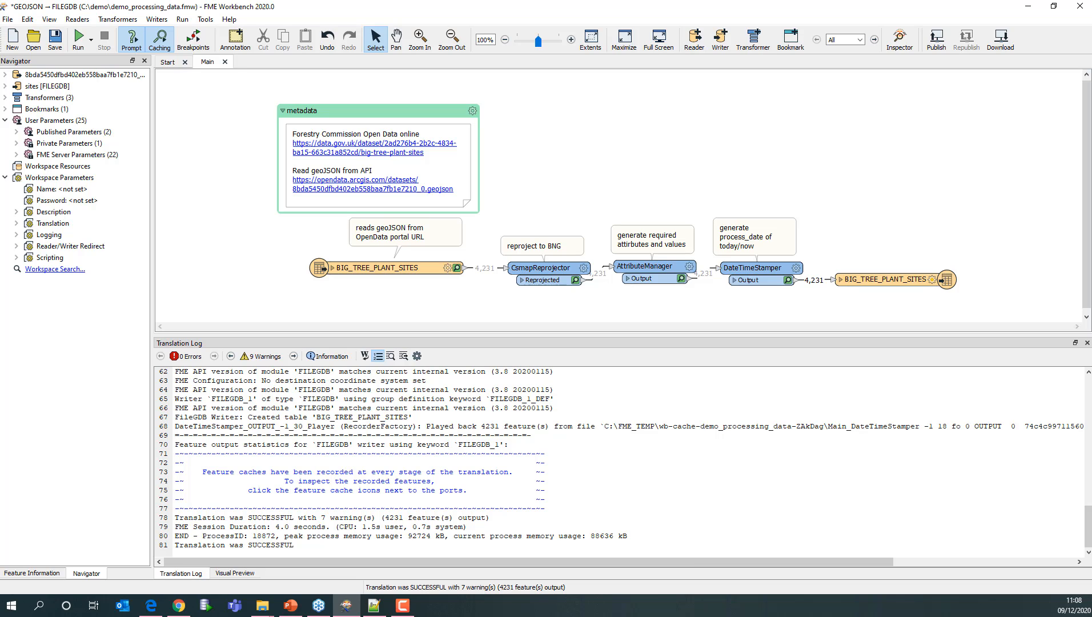
- Copy the workspace command line from the top of the translation log and paste it into a new Notepad++ document
key("alt+Tab")
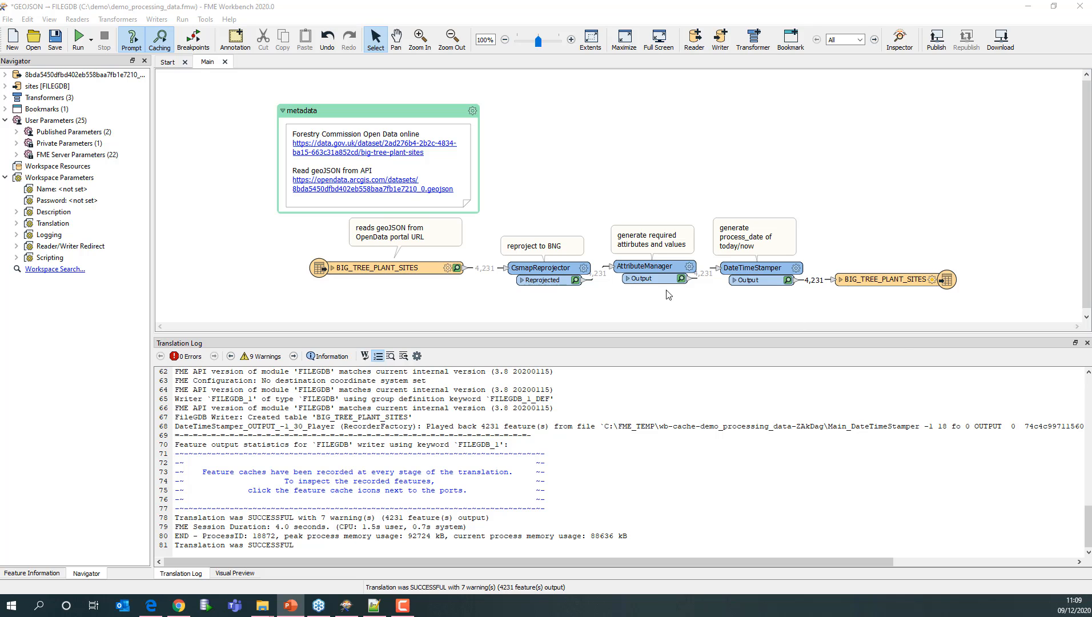
left_click(599, 474)
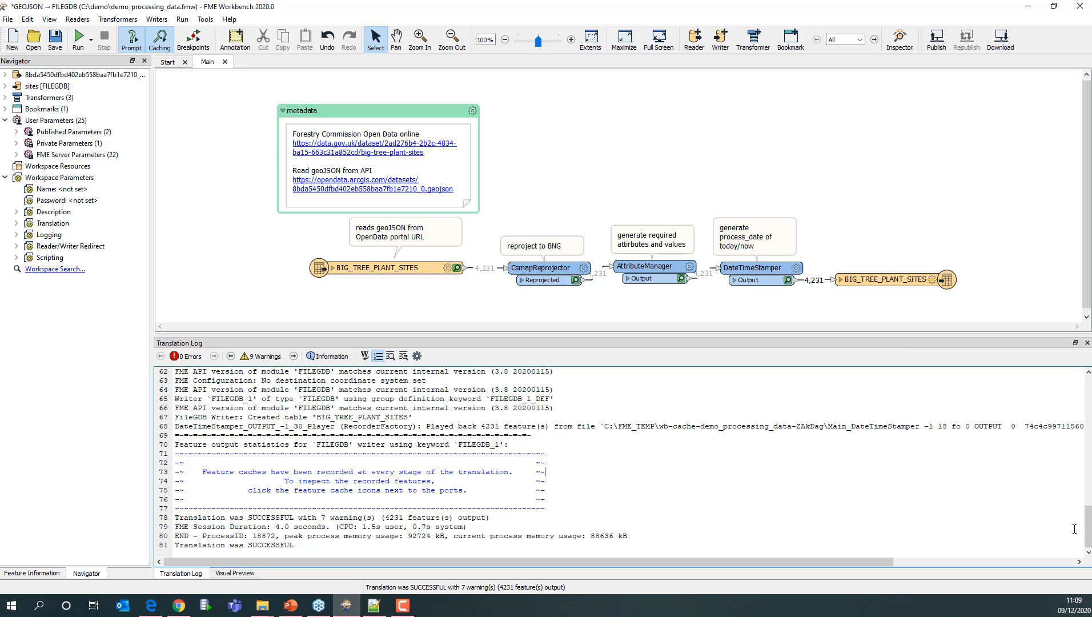
left_click_drag(1089, 537, 1089, 409)
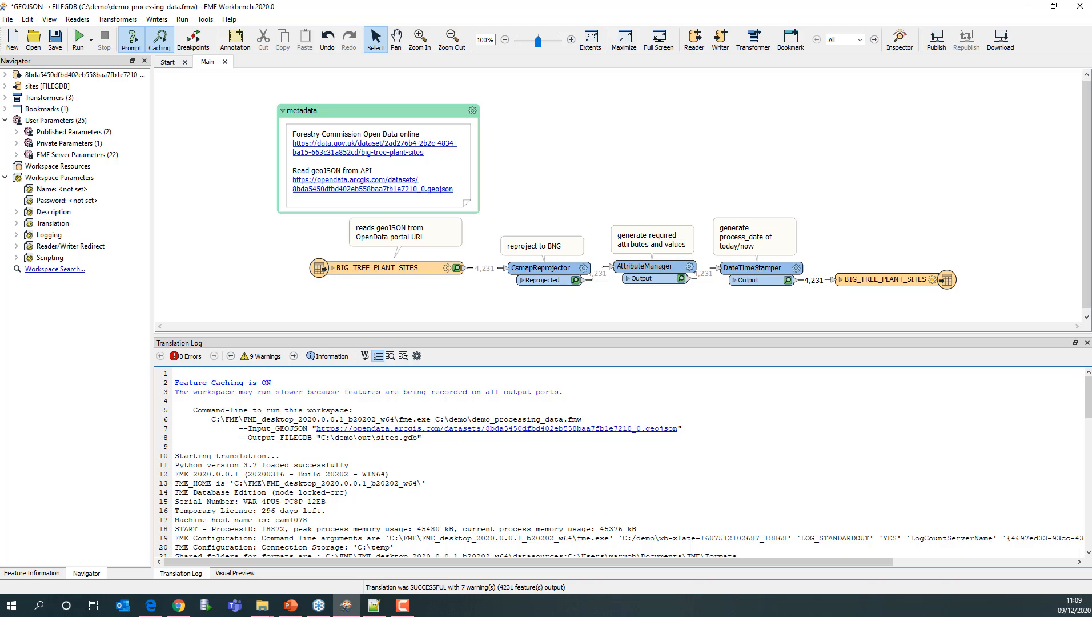
key("alt+Tab")
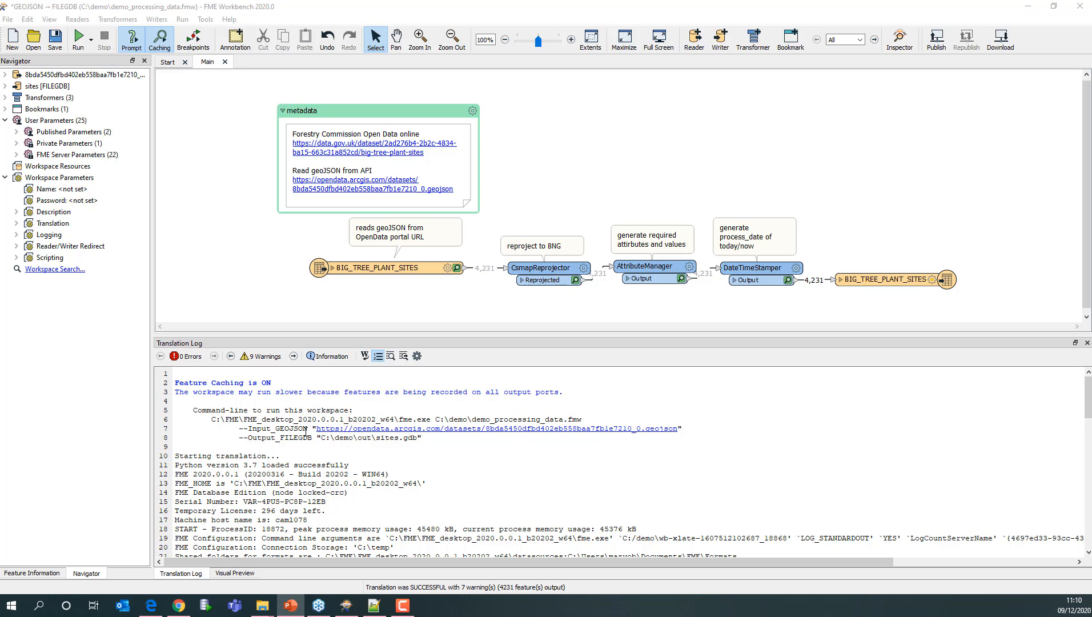
left_click_drag(422, 437, 175, 421)
key("cmd+c")
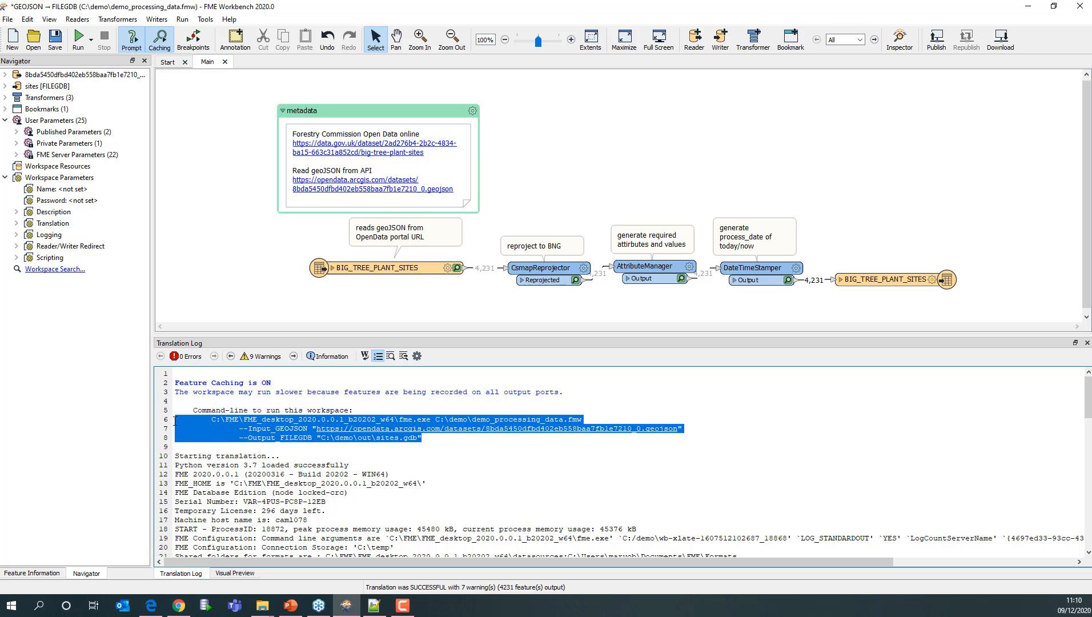
left_click(374, 606)
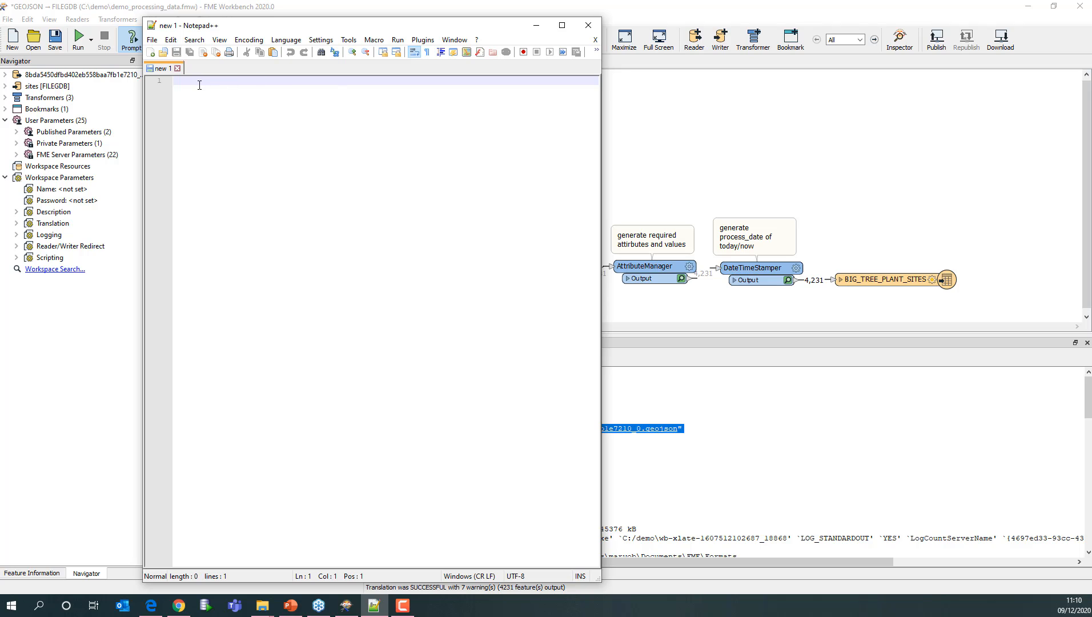
right_click(200, 85)
left_click(235, 116)
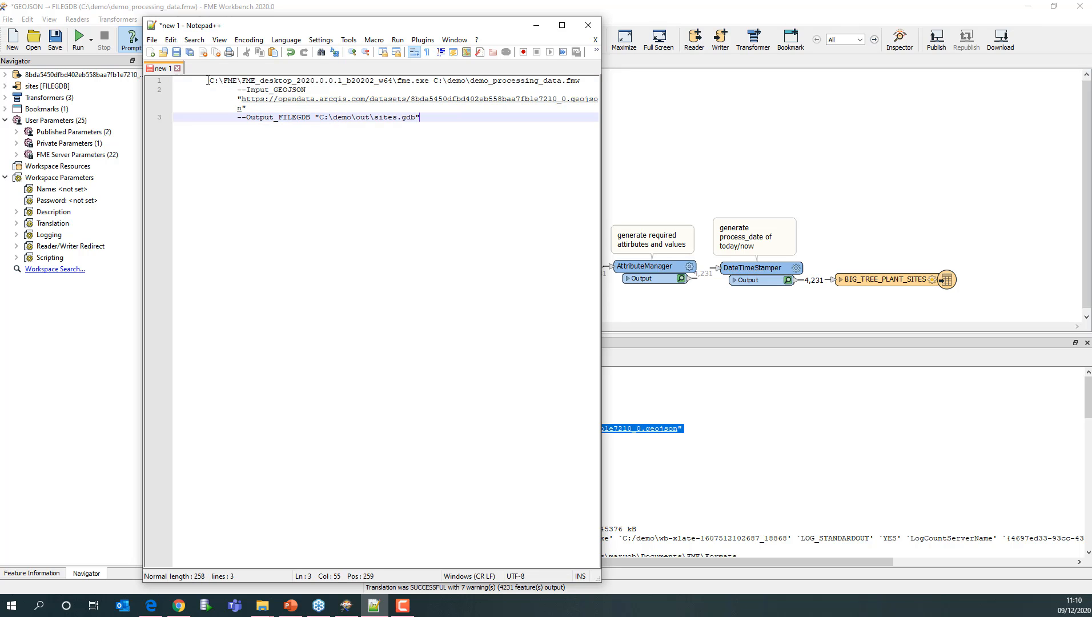
- Remove the leading spaces and join the --Input_GEOJSON parameter onto the command's first line
left_click_drag(207, 80, 141, 74)
key("Delete")
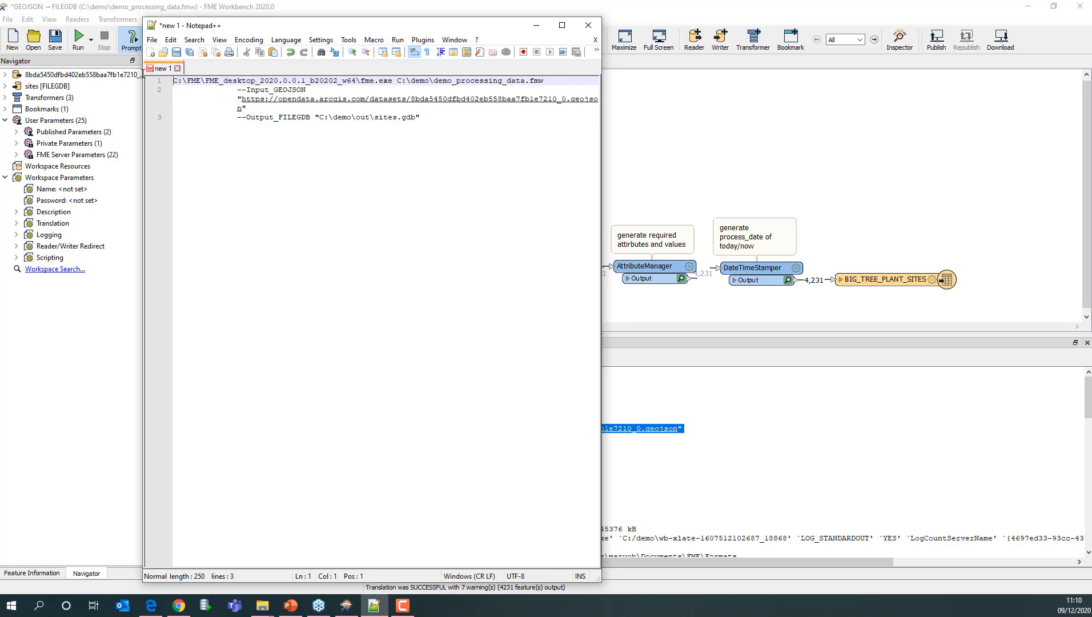
left_click(543, 80)
key("Delete")
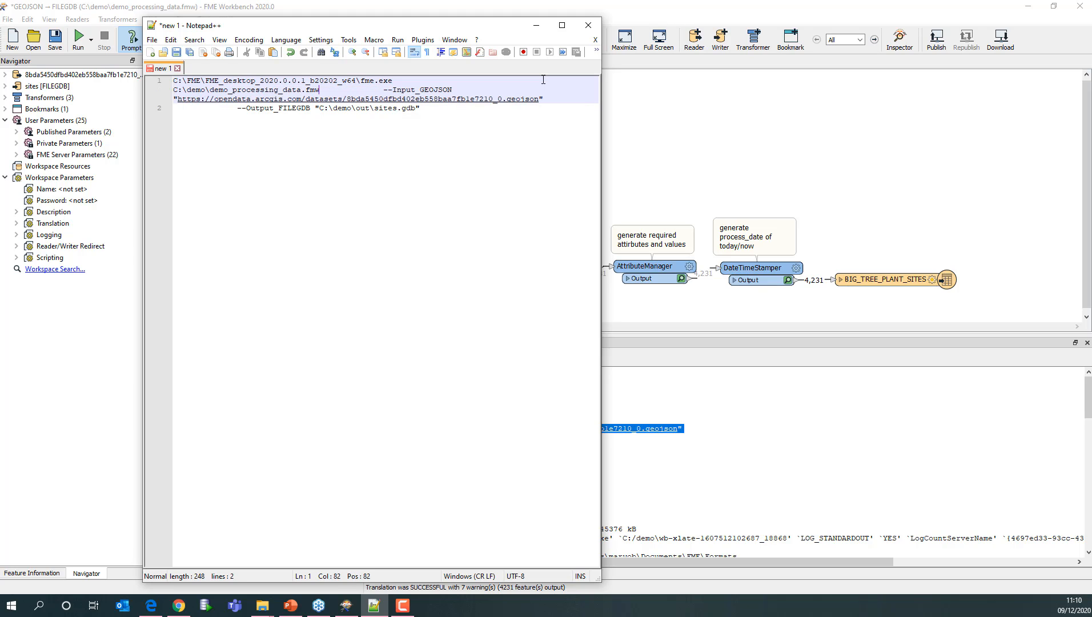
key("Delete")
key("Delete")
key("Delete")
key("Delete")
key("Delete")
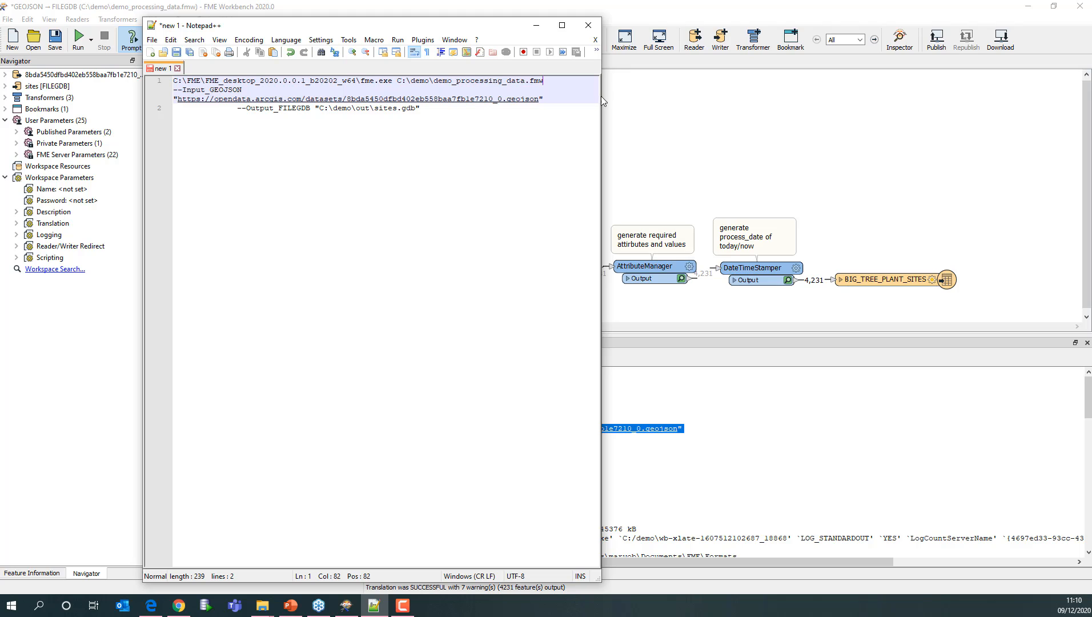
left_click_drag(706, 96, 789, 96)
key("Delete")
key("Delete")
key("Delete")
key("Delete")
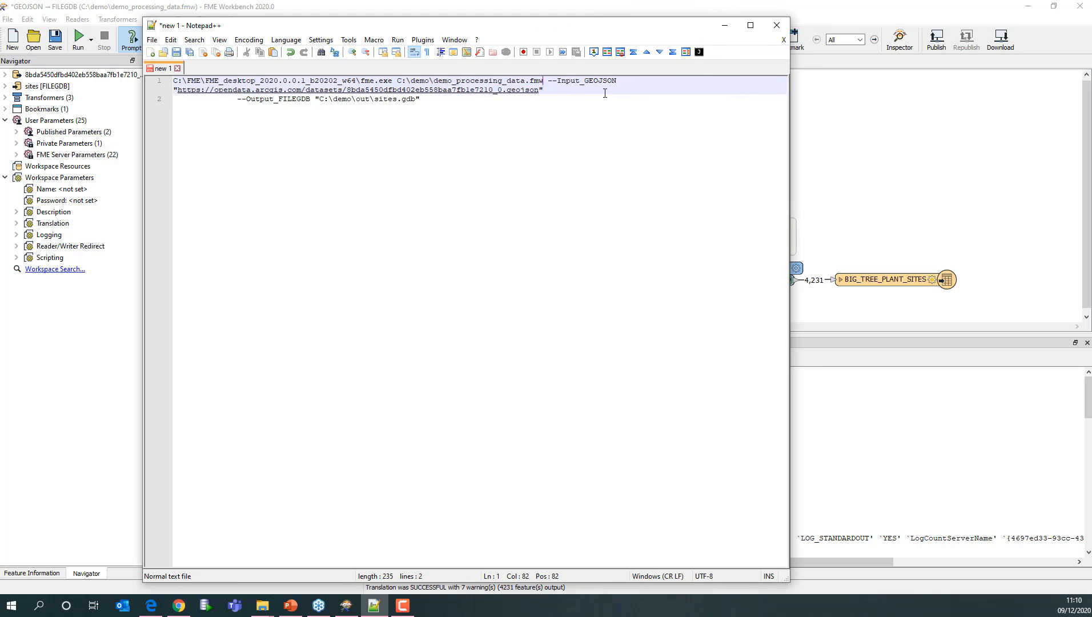
- Join the --Output_FILEGDB parameter onto the same line so the whole command is one line
left_click(558, 93)
key("Delete")
key("Delete")
key("Delete")
key("Delete")
key("Delete")
key("Delete")
key("Delete")
key("Delete")
key("Delete")
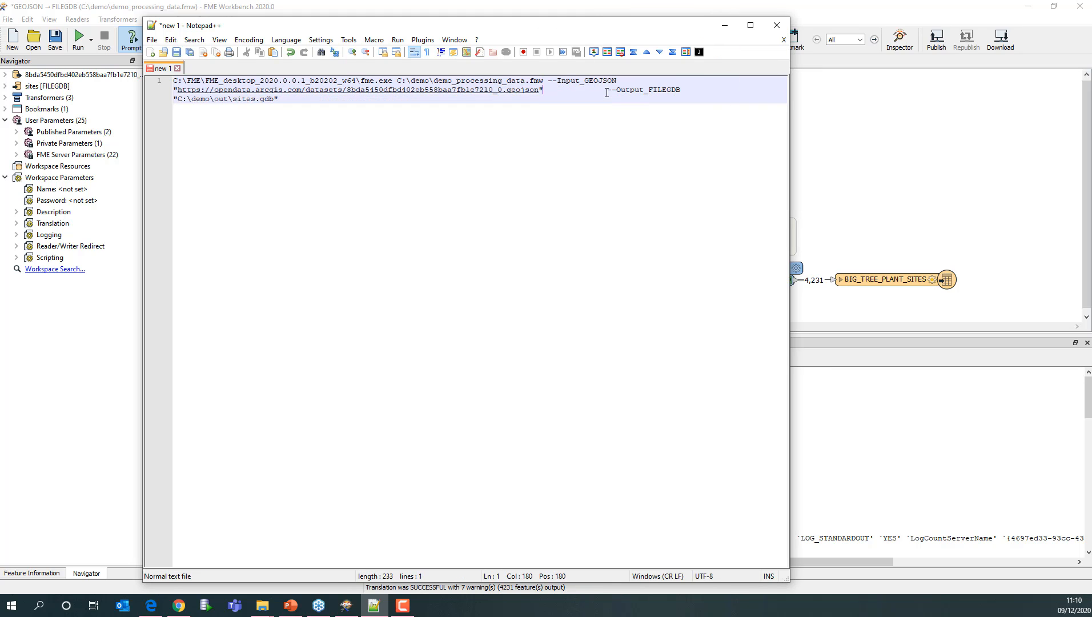
key("Delete")
key("Delete")
key("Delete")
key("Delete")
key("Delete")
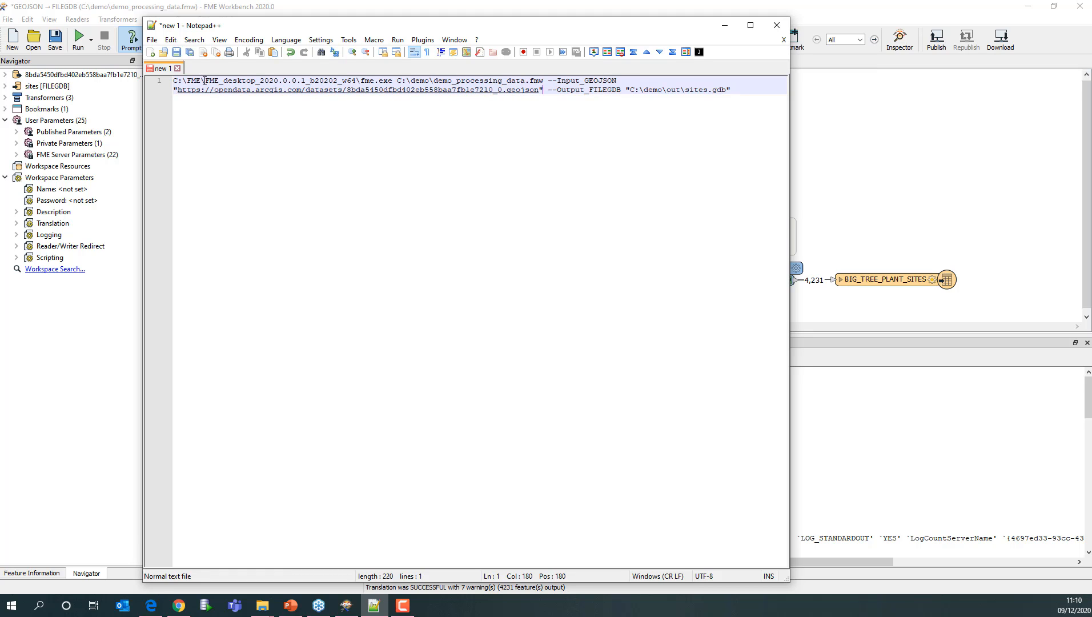
- Copy the one-line command and open a Command Prompt window
left_click_drag(736, 94, 161, 70)
key("cmd+c")
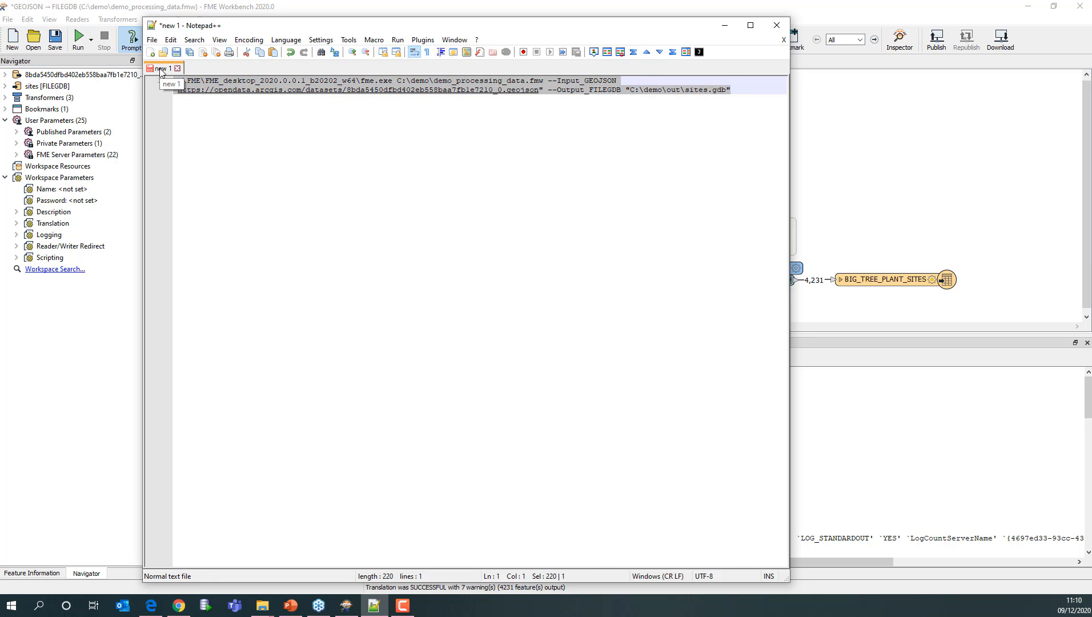
left_click(46, 610)
type("c")
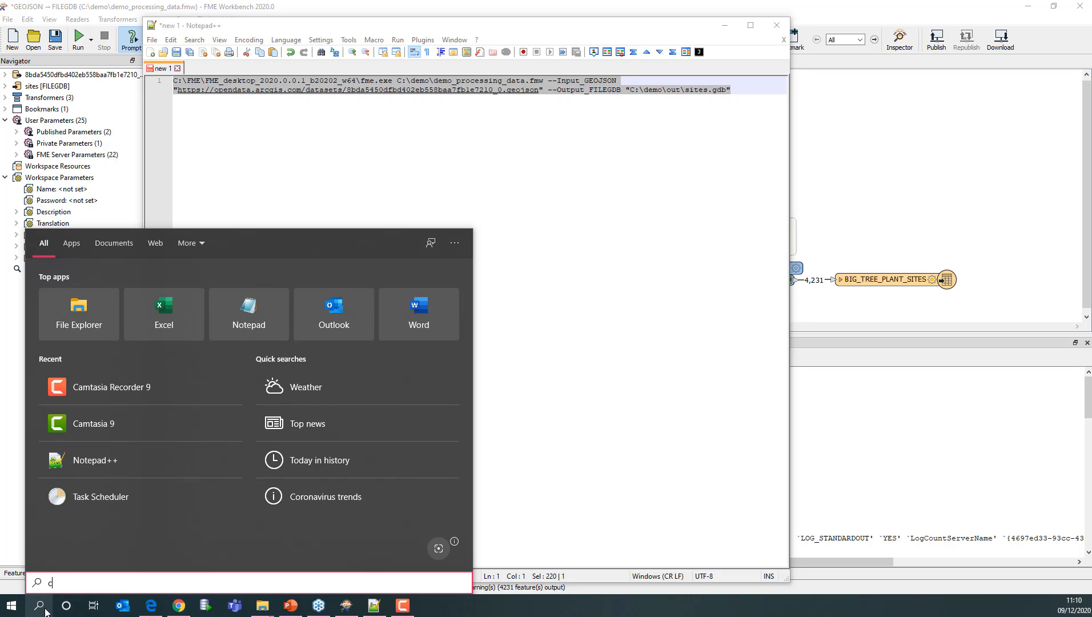
type("md")
key("Return")
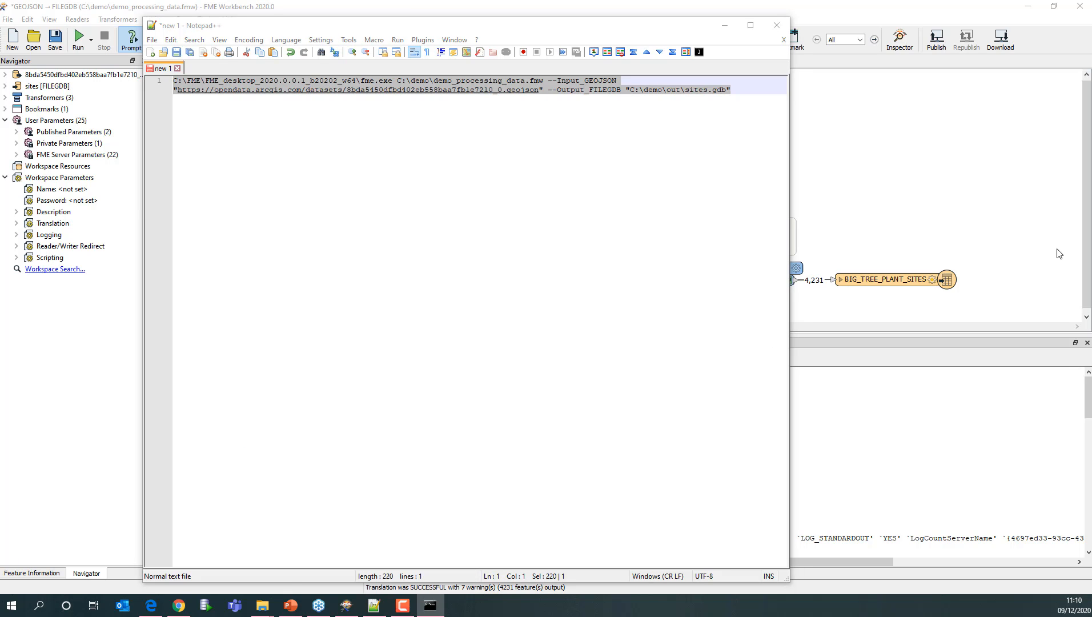
- Paste the FME command into the Command Prompt and run it
left_click_drag(1090, 119, 488, 222)
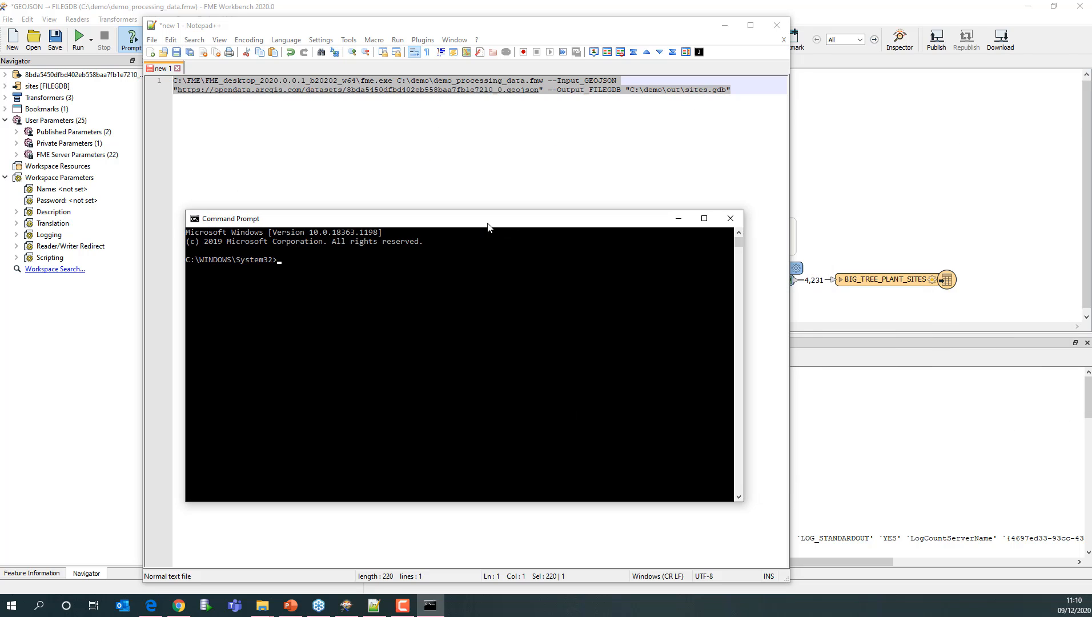
right_click(279, 264)
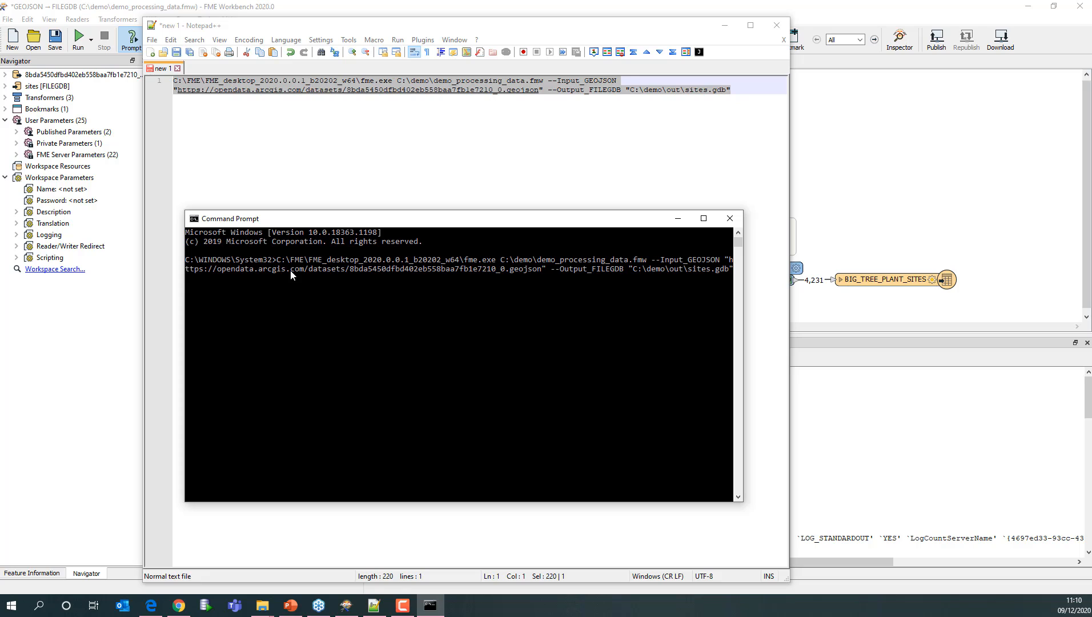
key("Return")
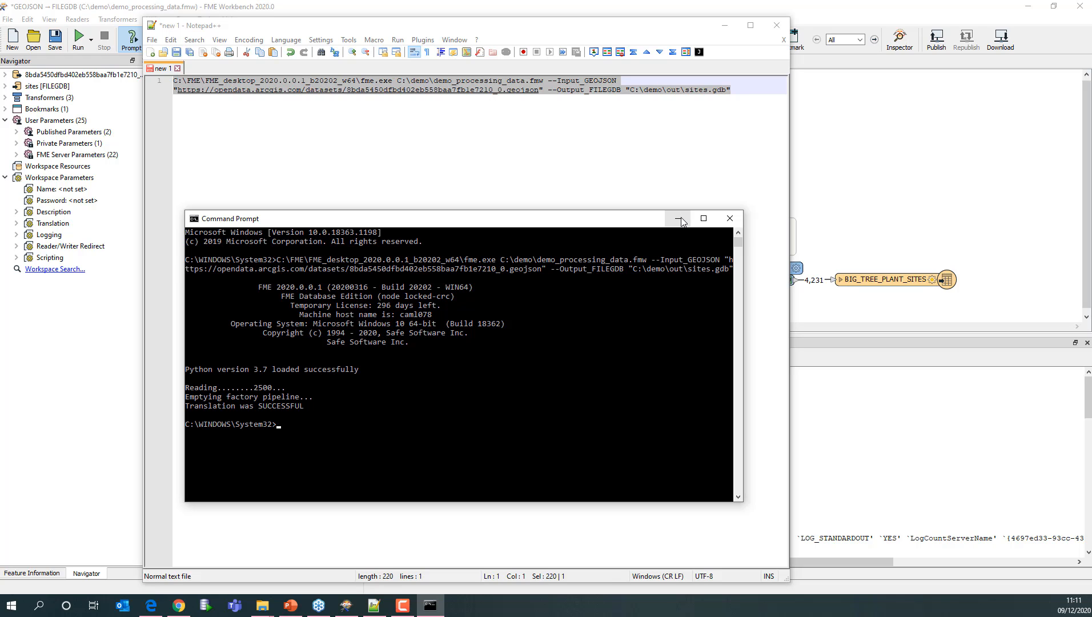
- Close the Command Prompt and the Notepad++ document without saving it
left_click(730, 218)
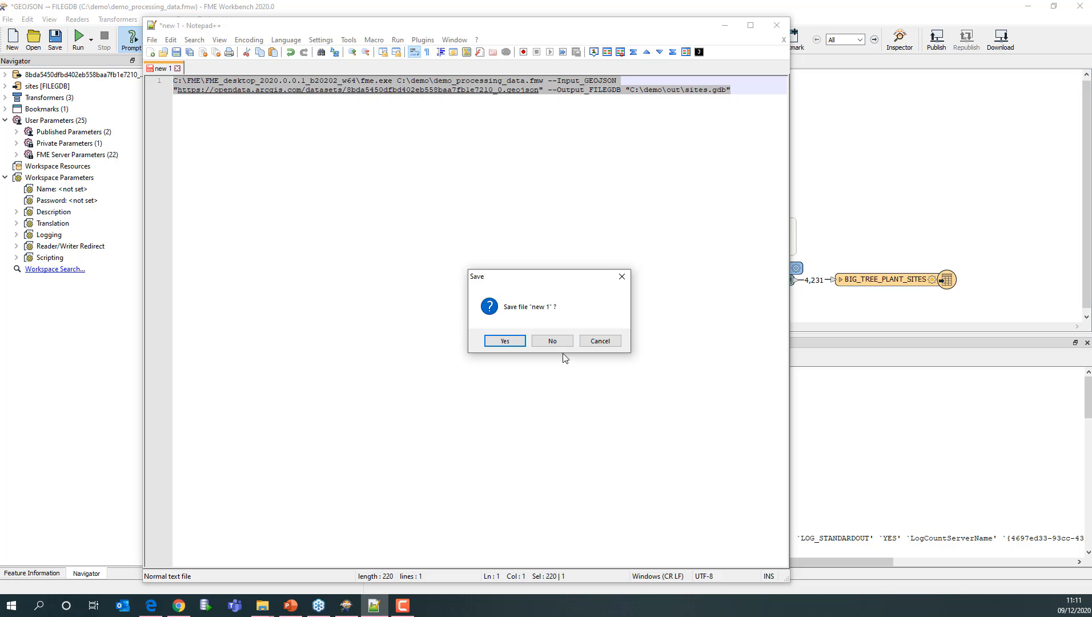
left_click(551, 342)
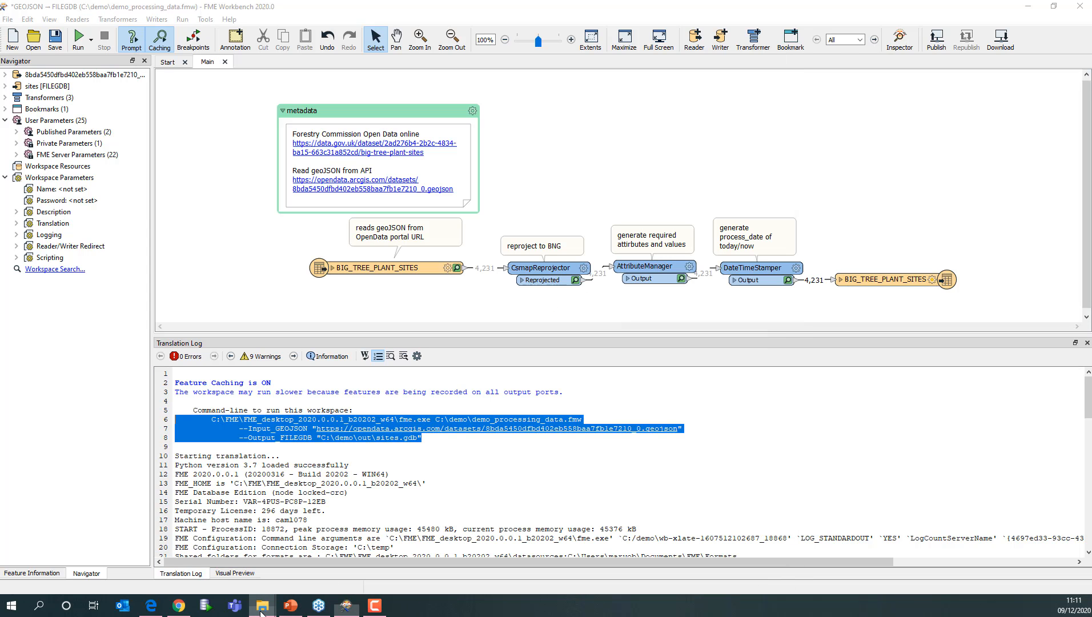
- Open data_processing.bat from the demo folder in Notepad++ to review its commands, then close it
mouse_move(263, 610)
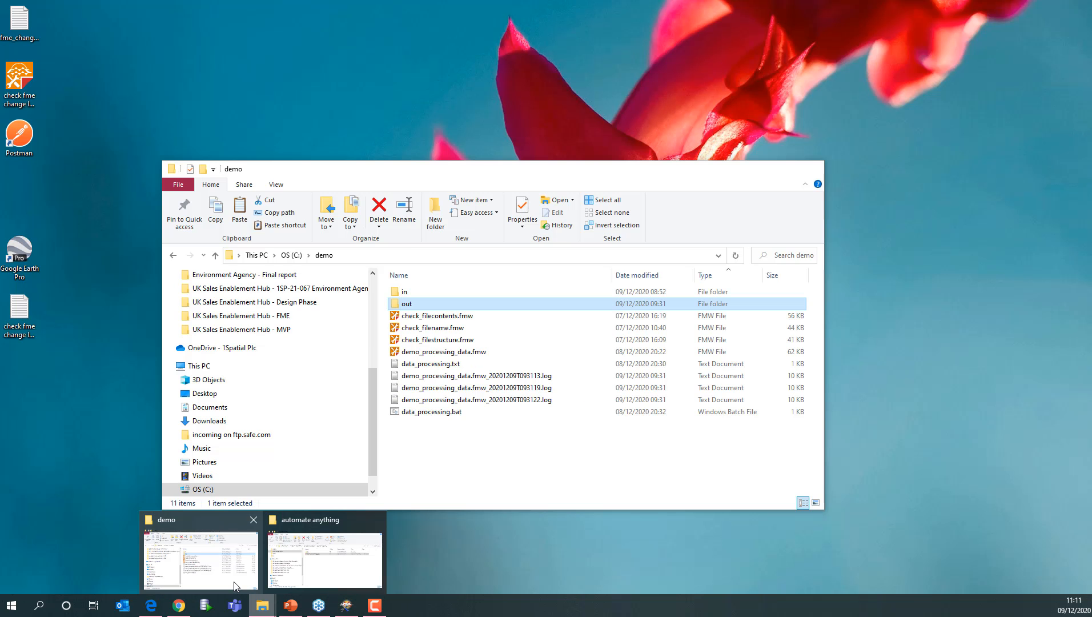
left_click(235, 587)
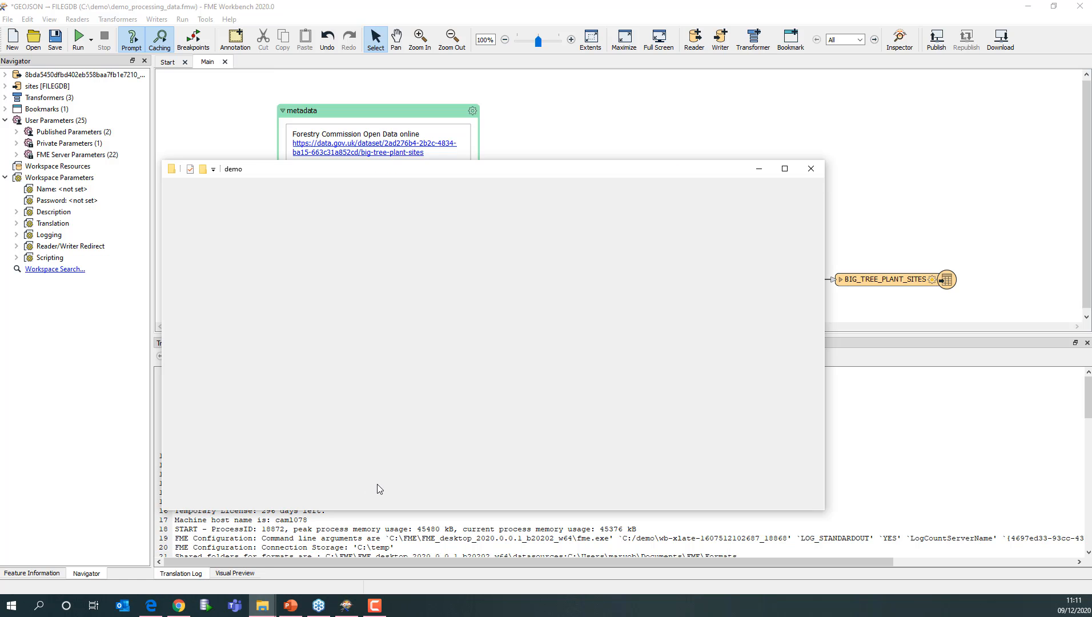
right_click(439, 473)
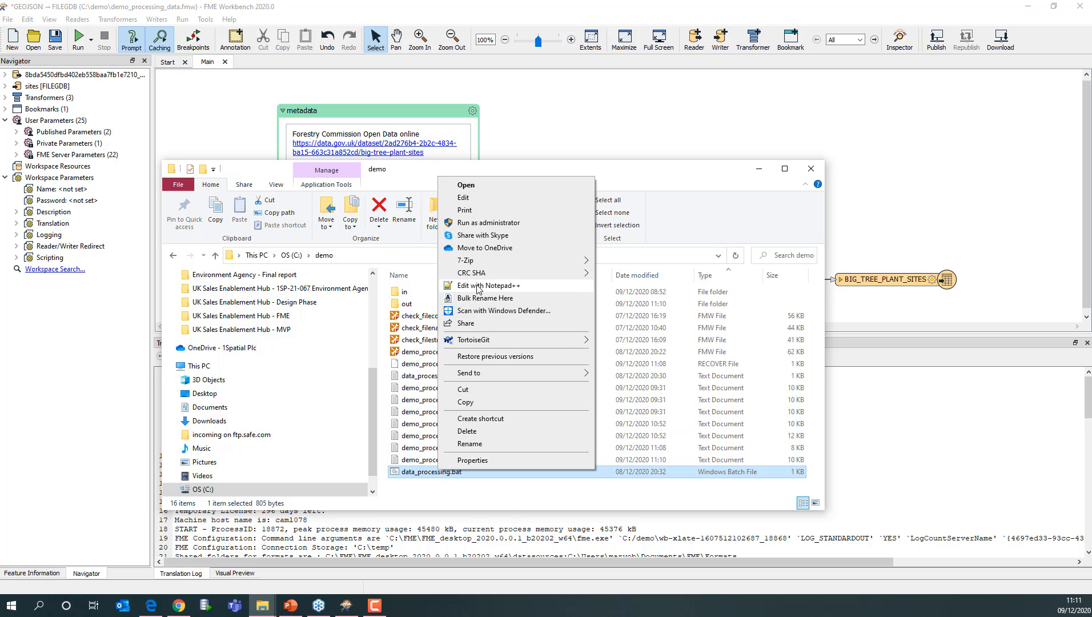
left_click(479, 287)
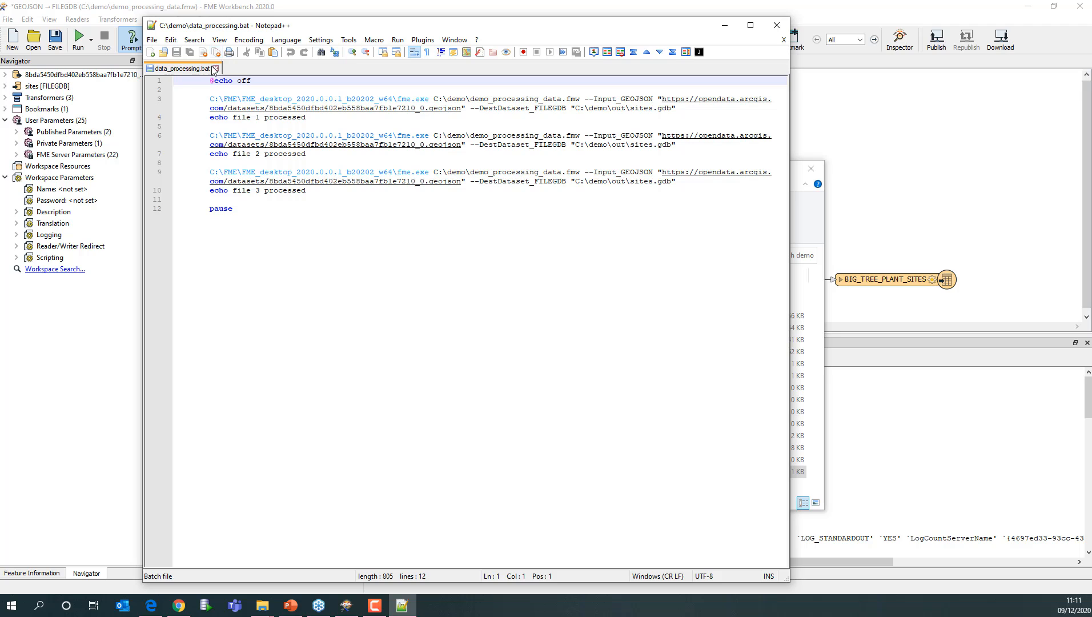
left_click(775, 26)
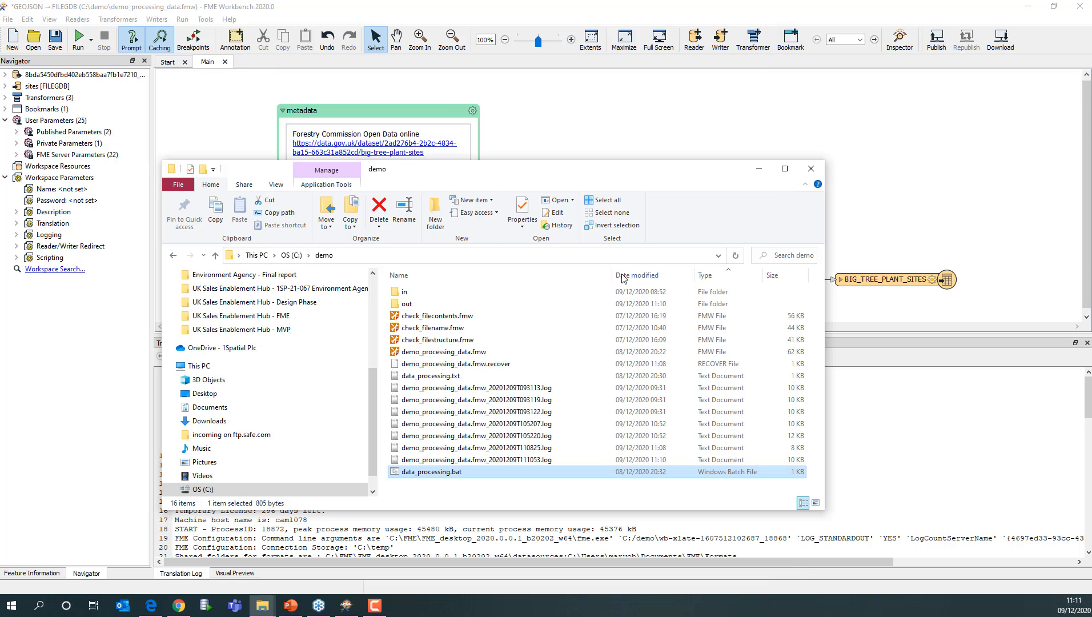
- Run data_processing.bat and dismiss its console window when it finishes
double_click(443, 472)
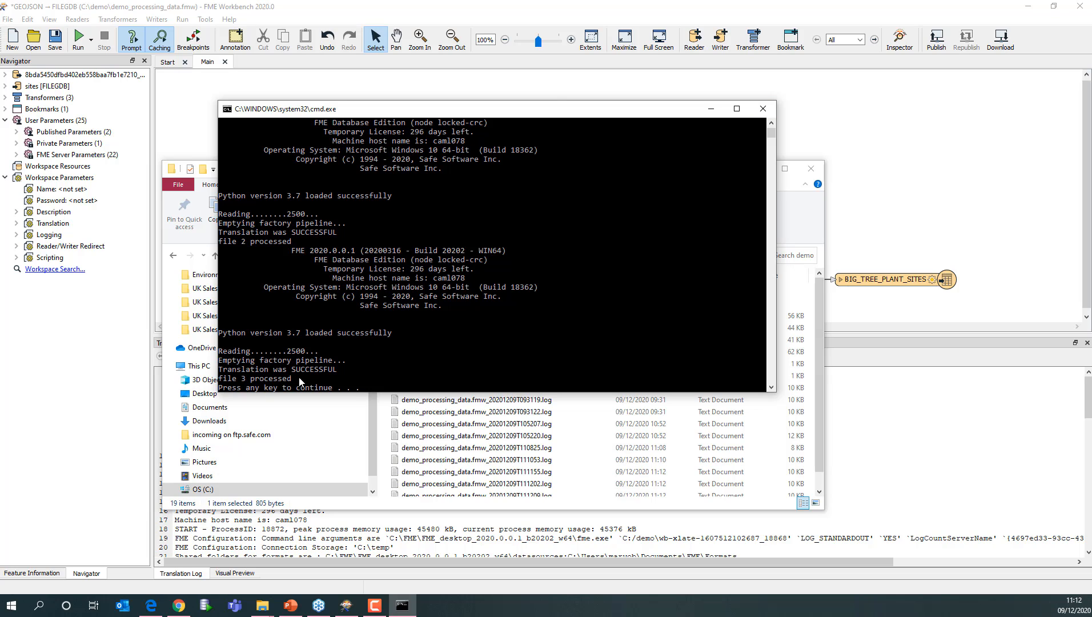
key("space")
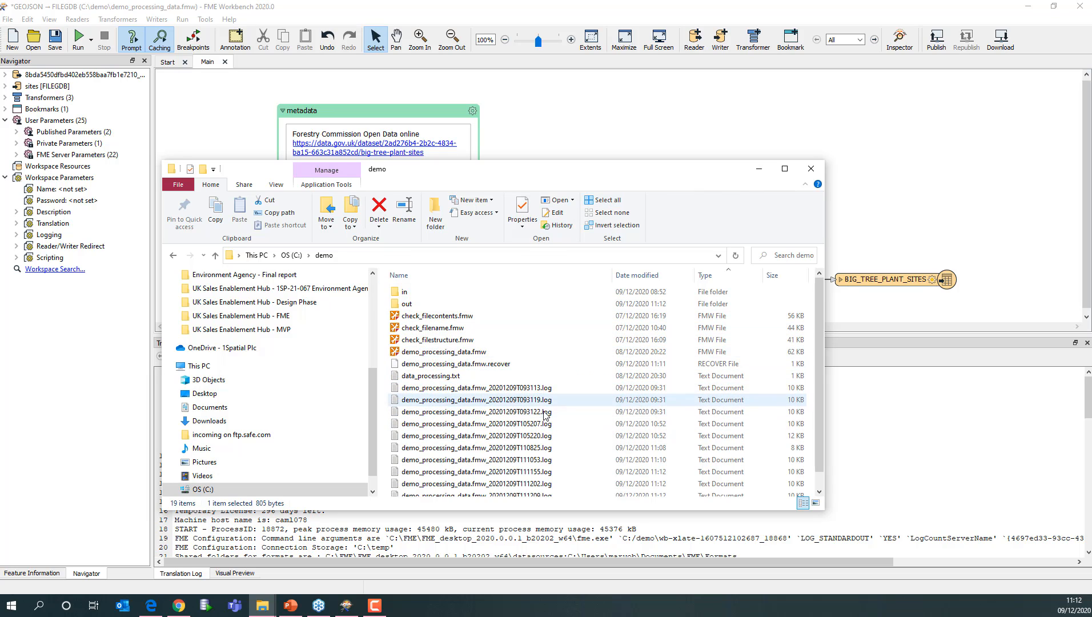
- Open Task Scheduler from the Windows search
scroll(567, 441, "down", 1)
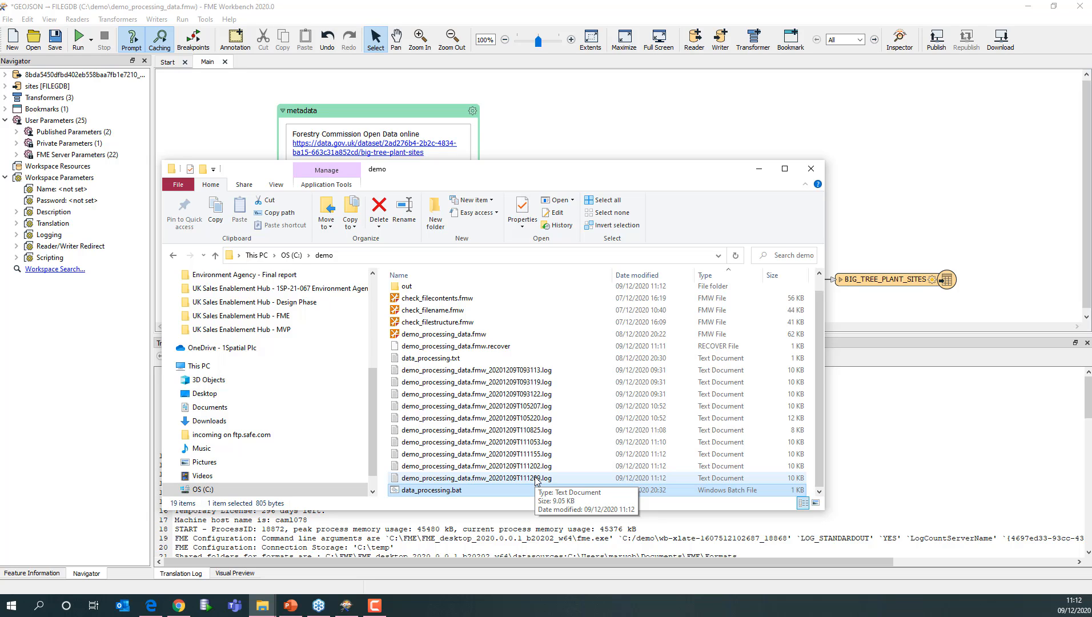
left_click(41, 606)
type("tasks")
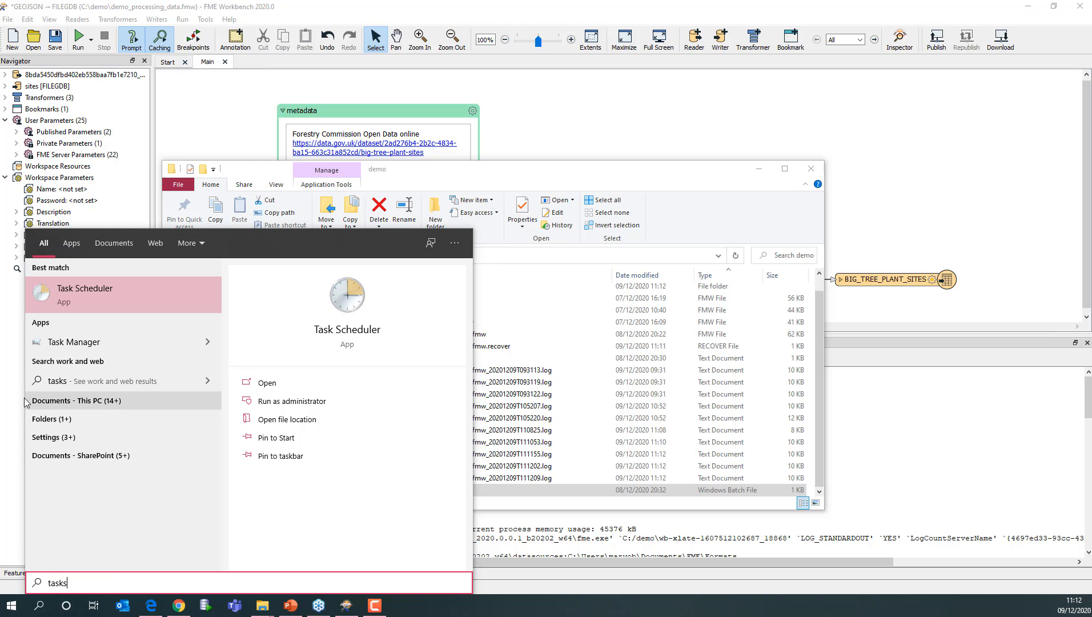
left_click(107, 286)
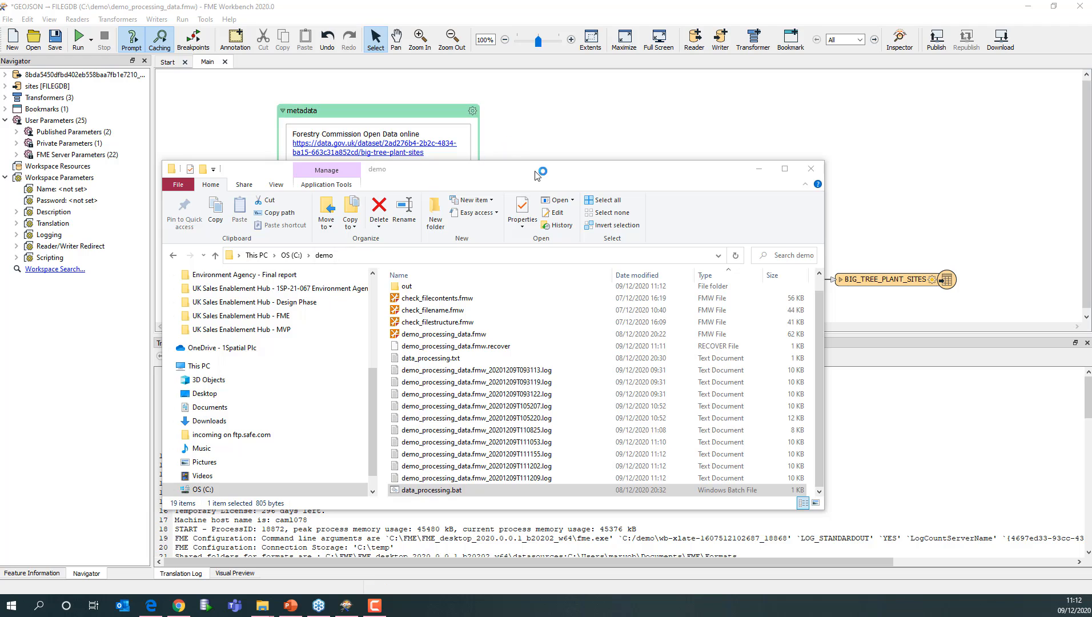
left_click_drag(636, 110, 476, 112)
- Open the DemoTasks folder in the Task Scheduler Library and start creating a new task named demo
left_click(146, 164)
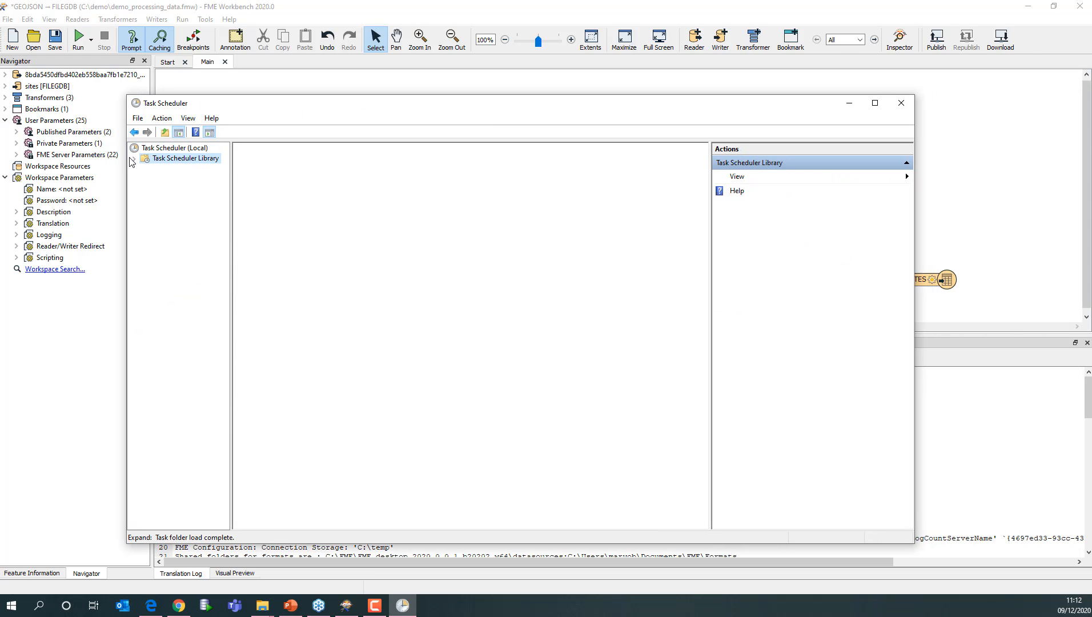
left_click(135, 160)
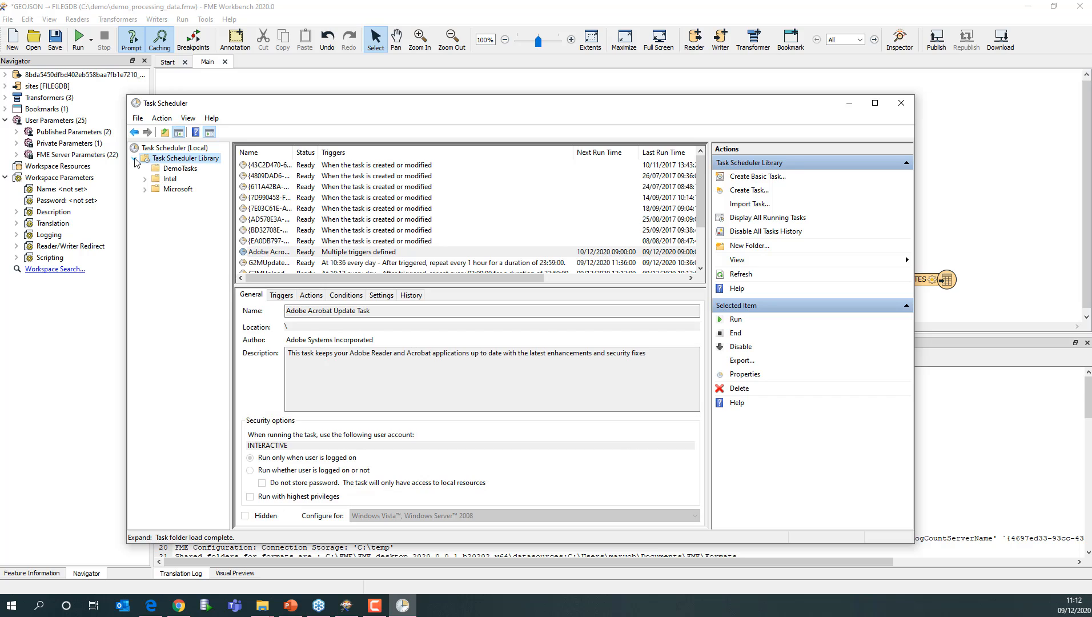
left_click(181, 169)
right_click(190, 173)
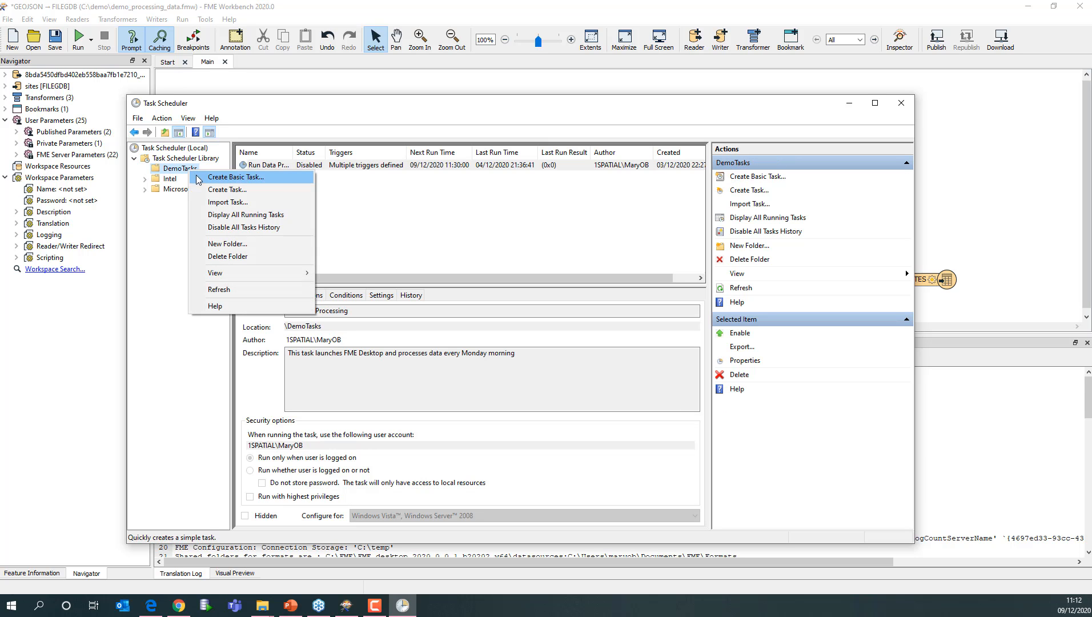
left_click(220, 190)
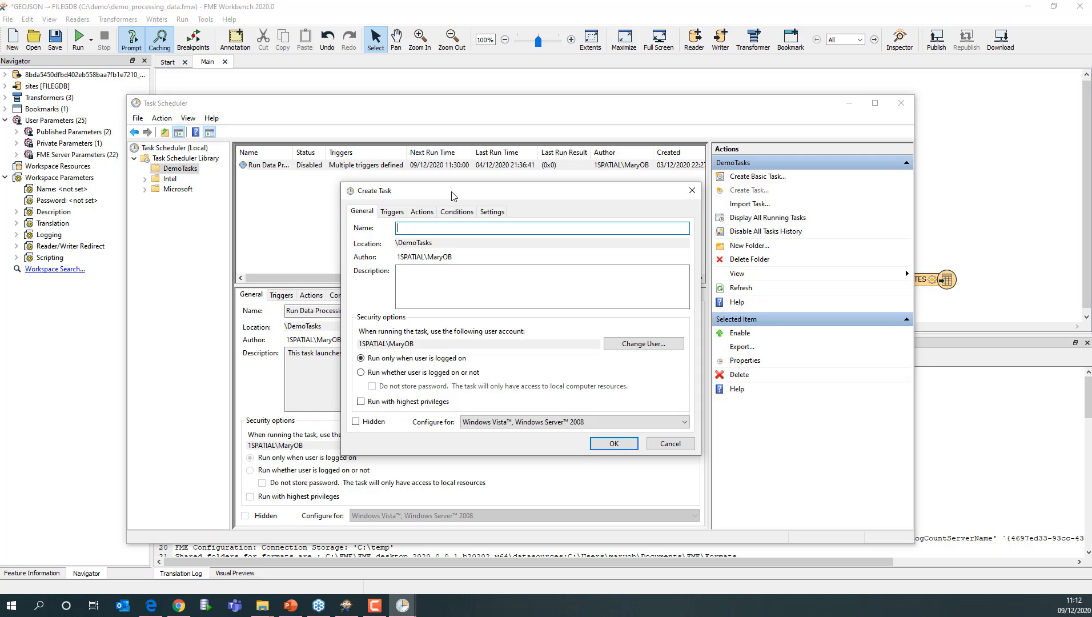
left_click_drag(454, 195, 418, 192)
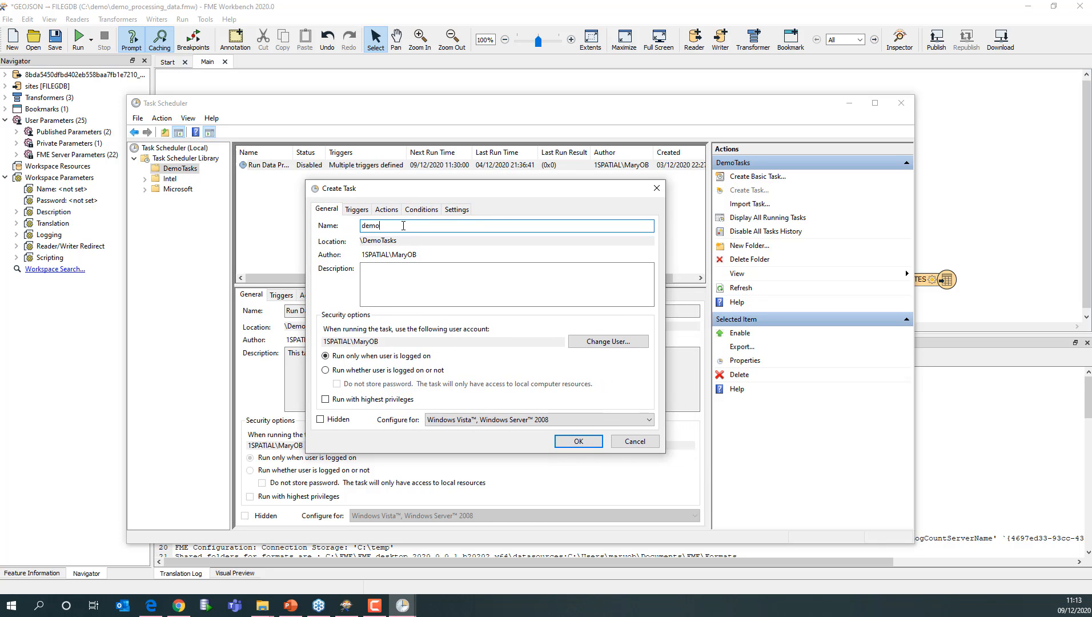
- Add a one-time trigger starting 09/12/2020 at 11:14:08, repeating every 1 minutes for a duration of 15 minutes
left_click(357, 211)
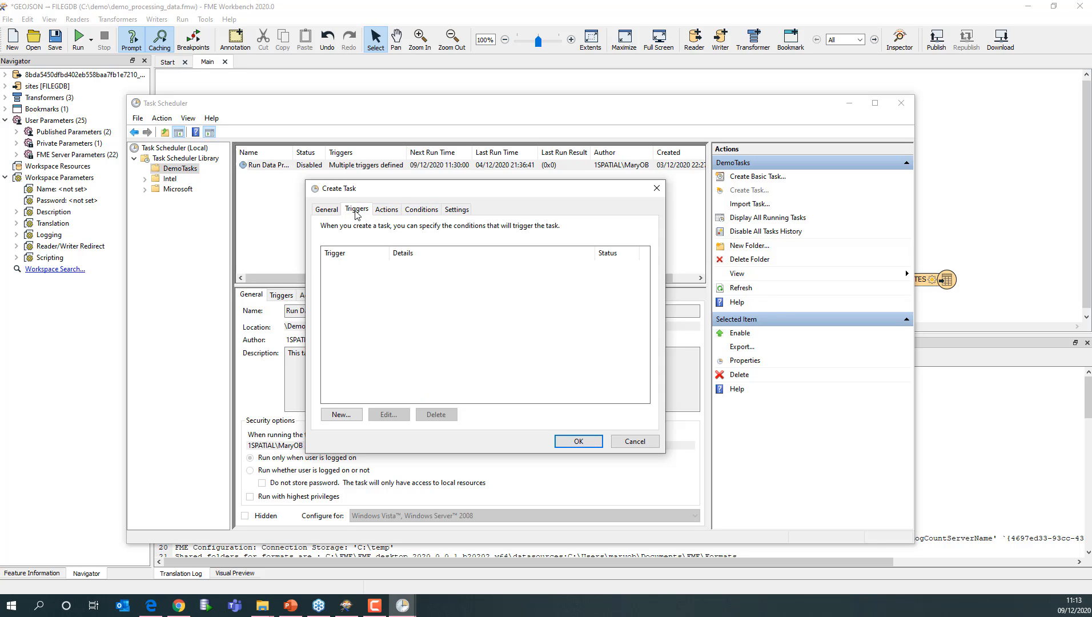
left_click(360, 413)
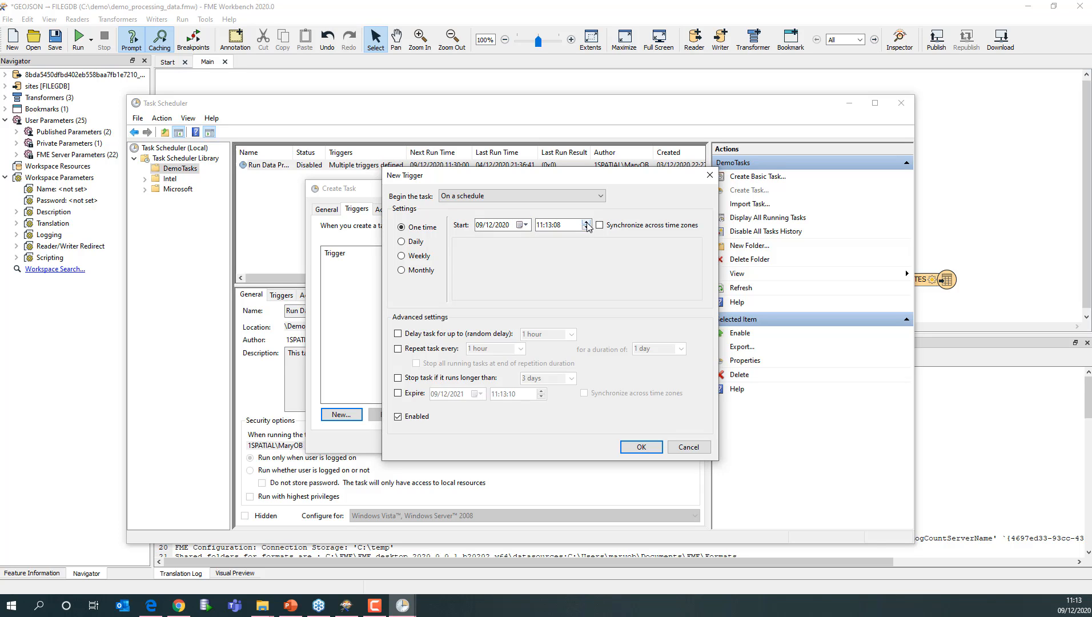
left_click(549, 226)
left_click(586, 223)
left_click(398, 349)
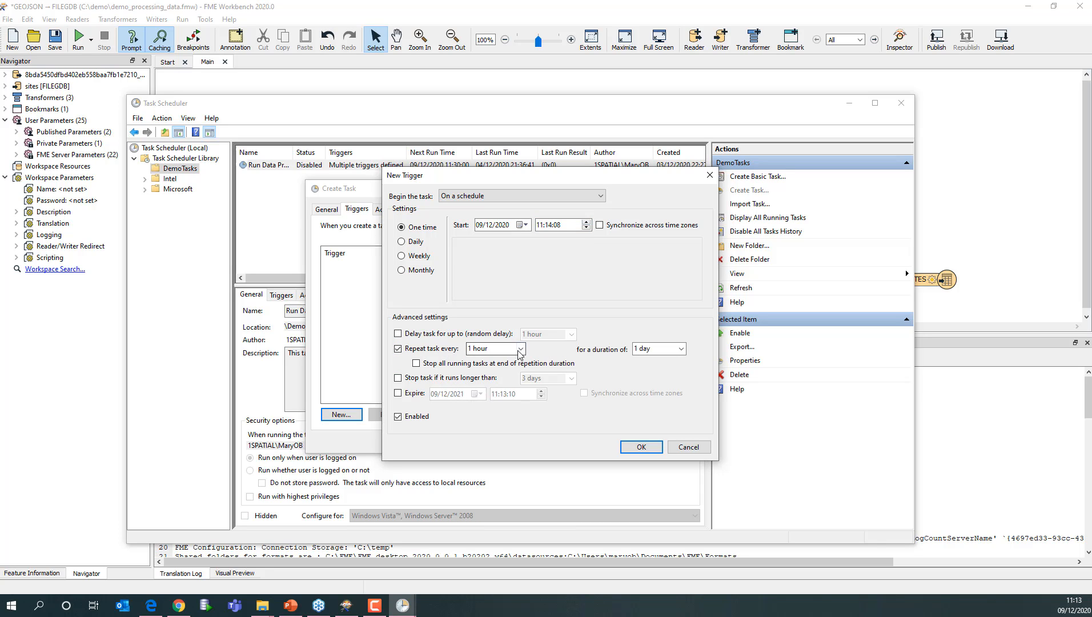
left_click(494, 348)
left_click(494, 362)
left_click_drag(472, 348, 452, 349)
type("1")
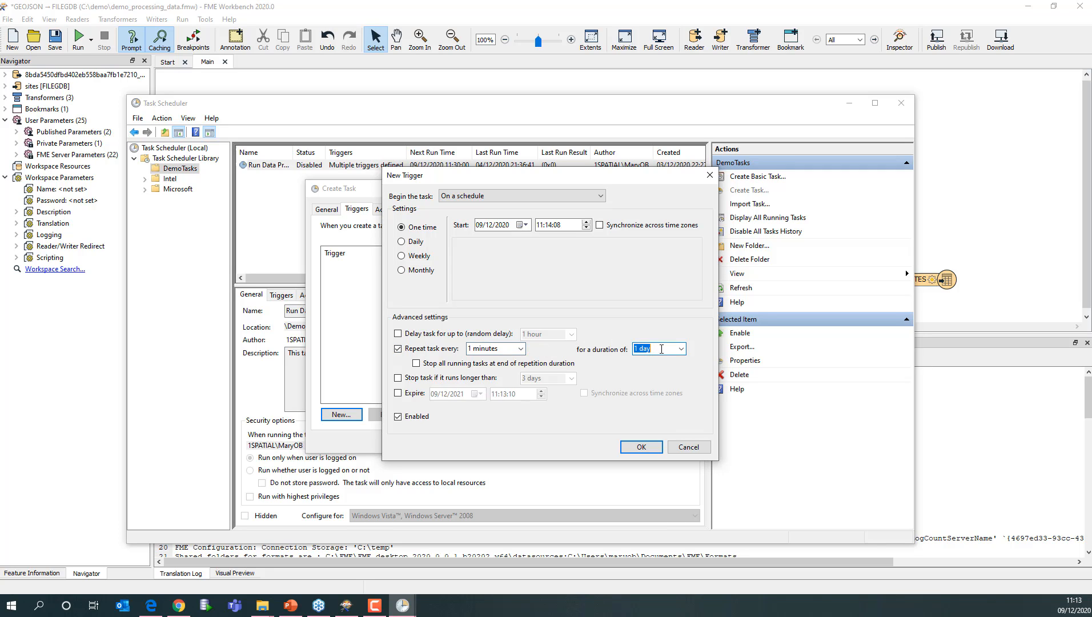
left_click(681, 348)
left_click(662, 369)
left_click(638, 447)
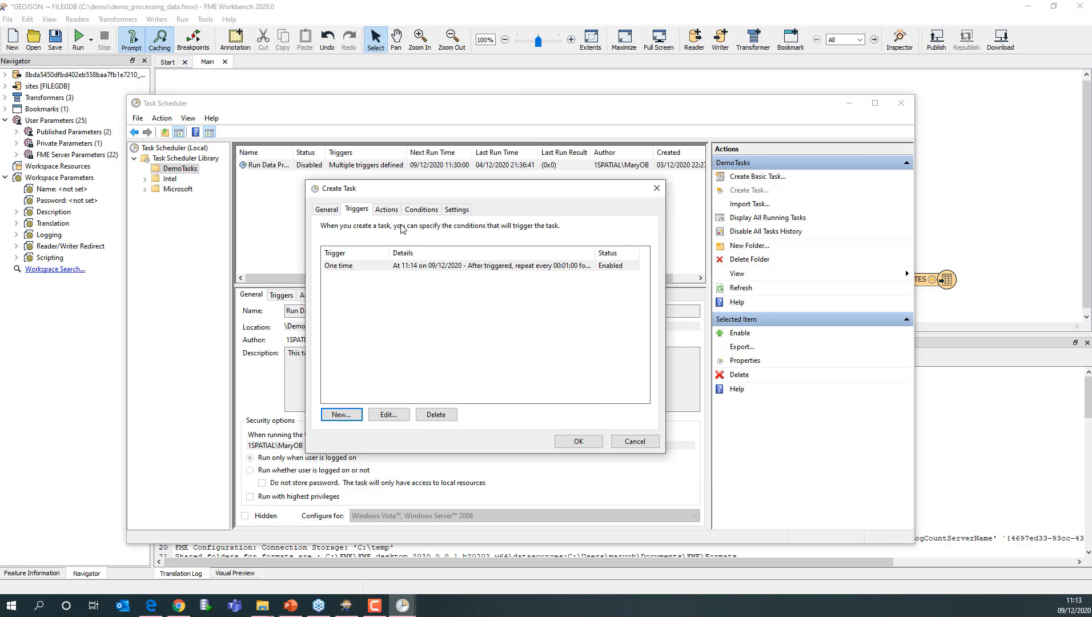
- Add a Start a program action running C:\demo\data_processing.bat and save the new task
left_click(387, 213)
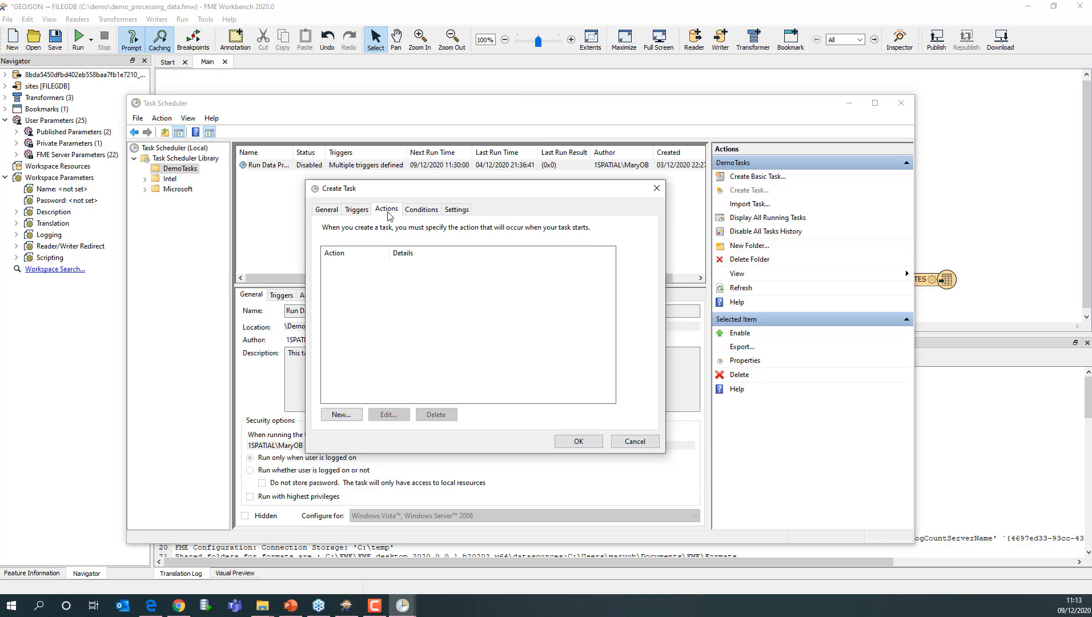
left_click(341, 414)
left_click(541, 201)
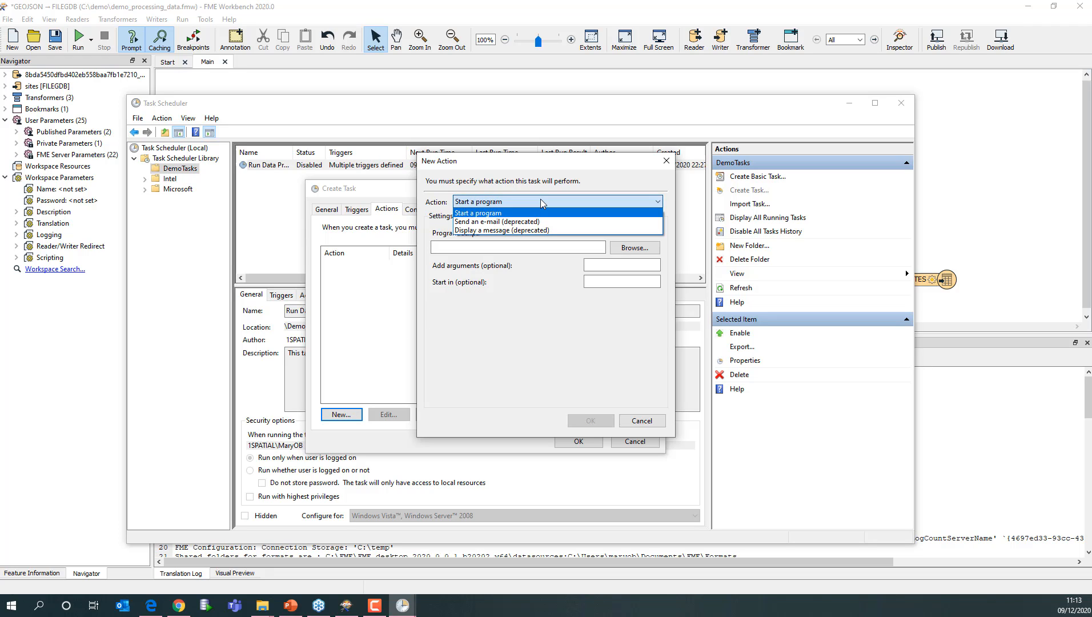
left_click(542, 203)
left_click(627, 247)
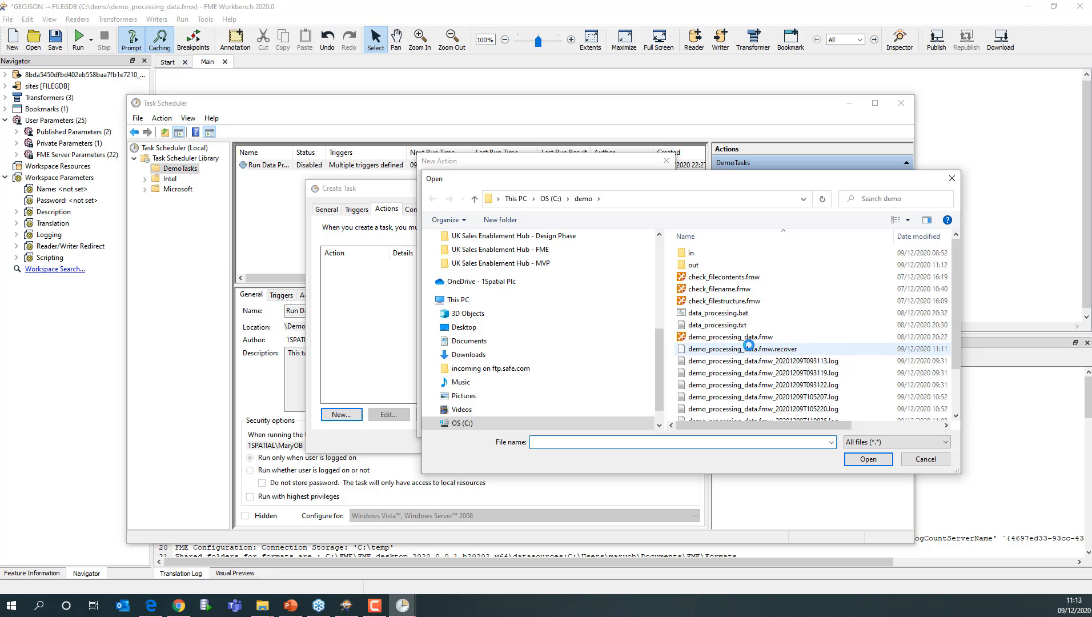
scroll(749, 351, "down", 1)
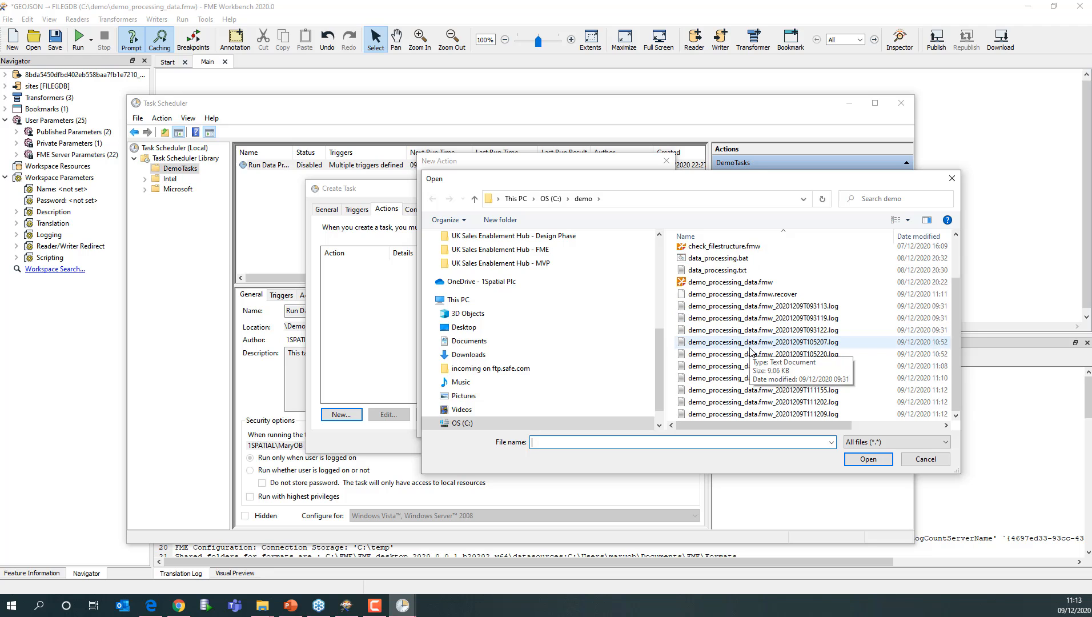
double_click(733, 260)
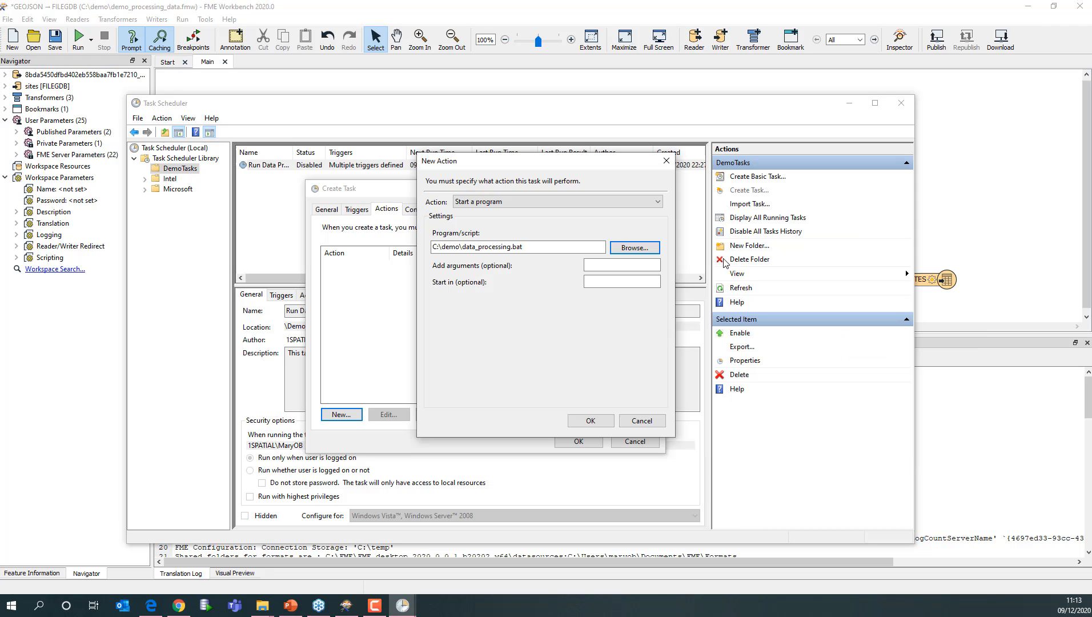
left_click(576, 418)
left_click(578, 441)
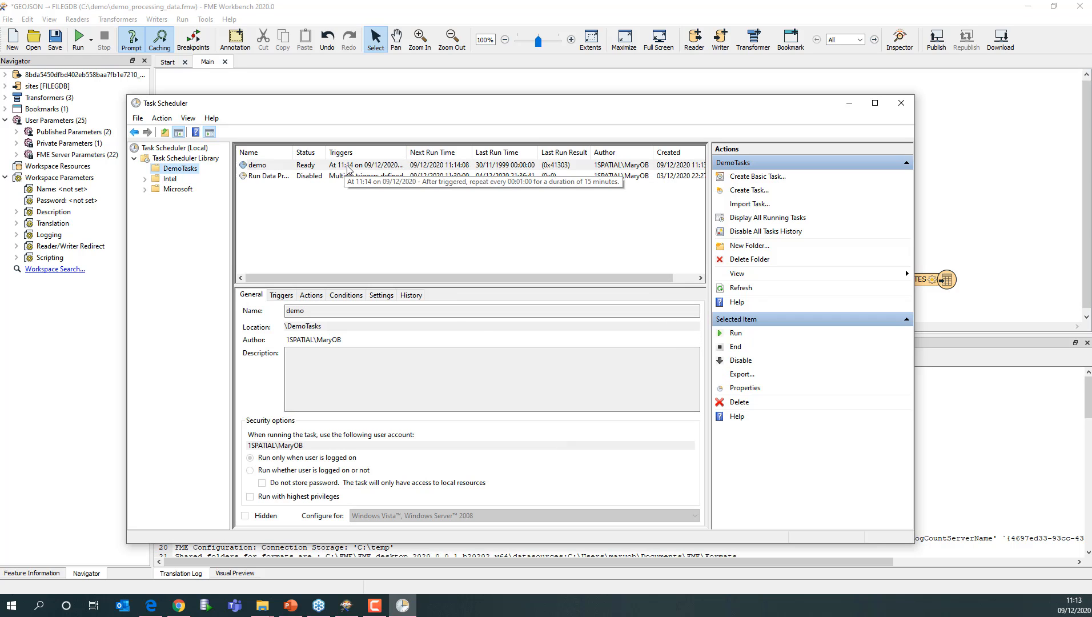
- Widen the Triggers and Next Run Time columns to read the task schedules
left_click_drag(326, 151, 369, 152)
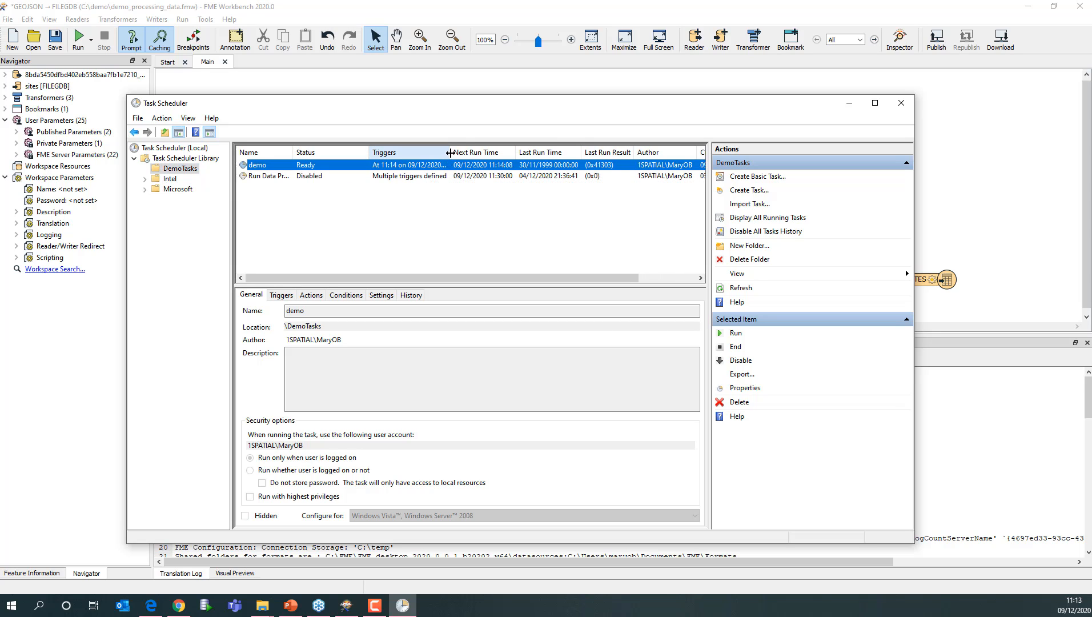
left_click_drag(450, 152, 471, 152)
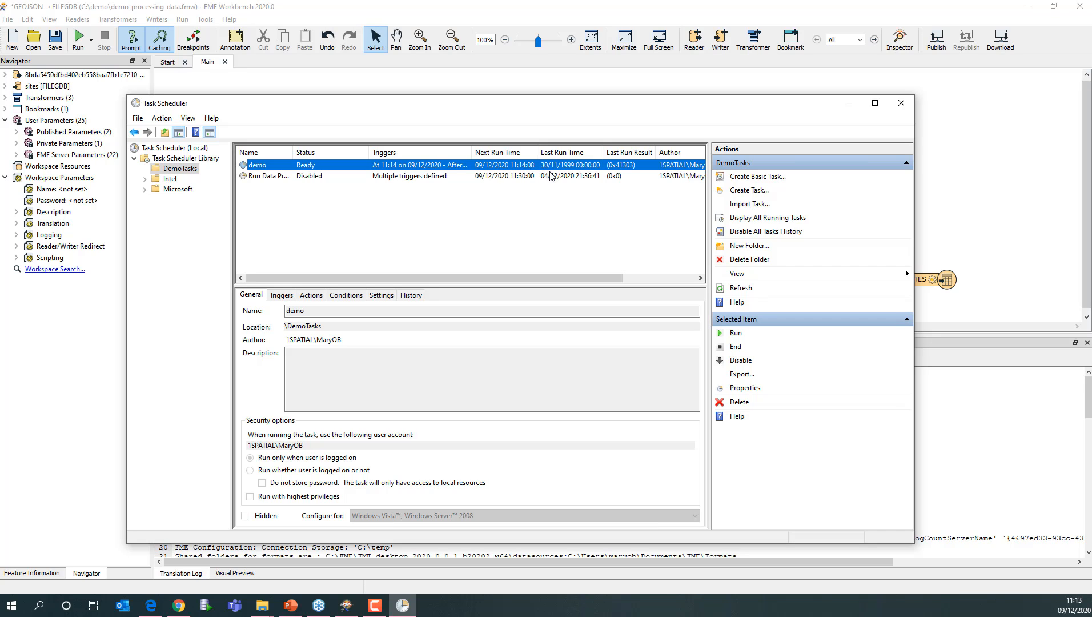
- Open the Run Data Processing task's properties and select running whether the user is logged on or not
left_click(404, 176)
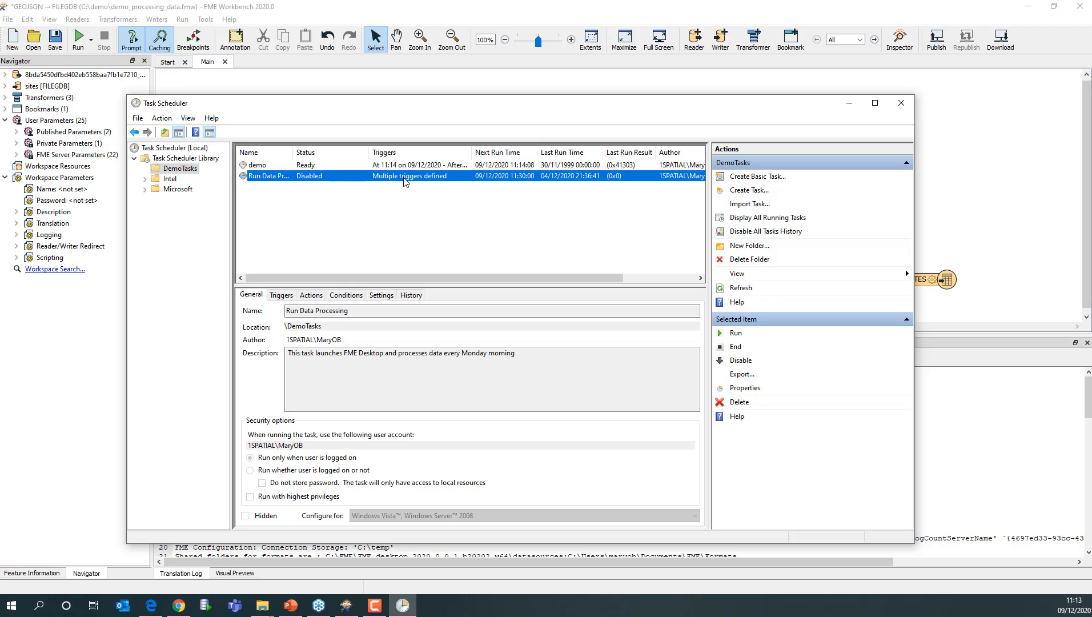
right_click(296, 180)
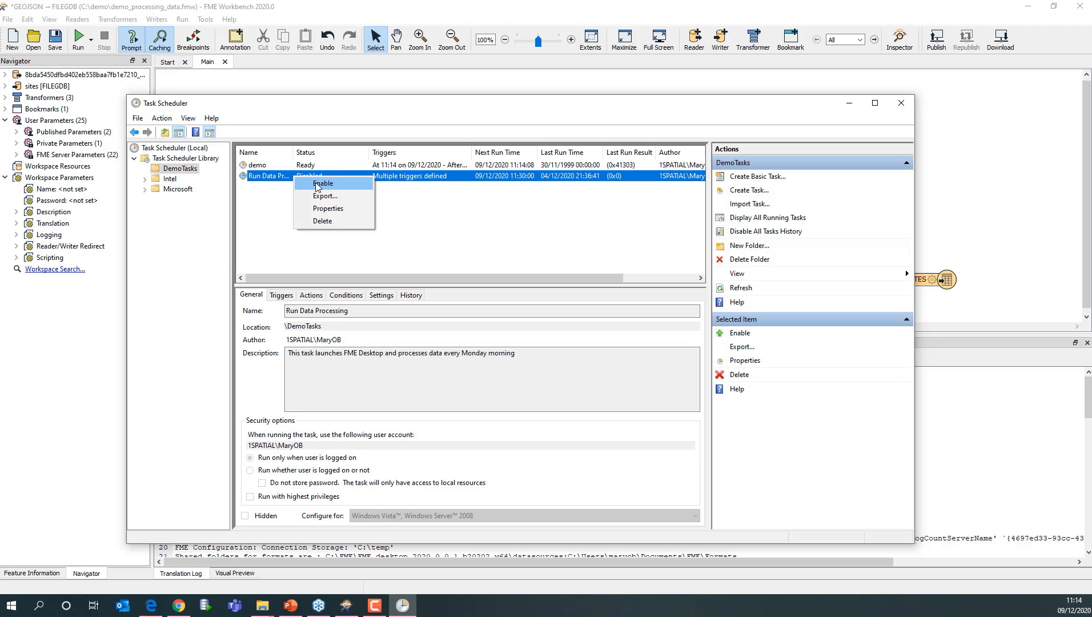
left_click(326, 209)
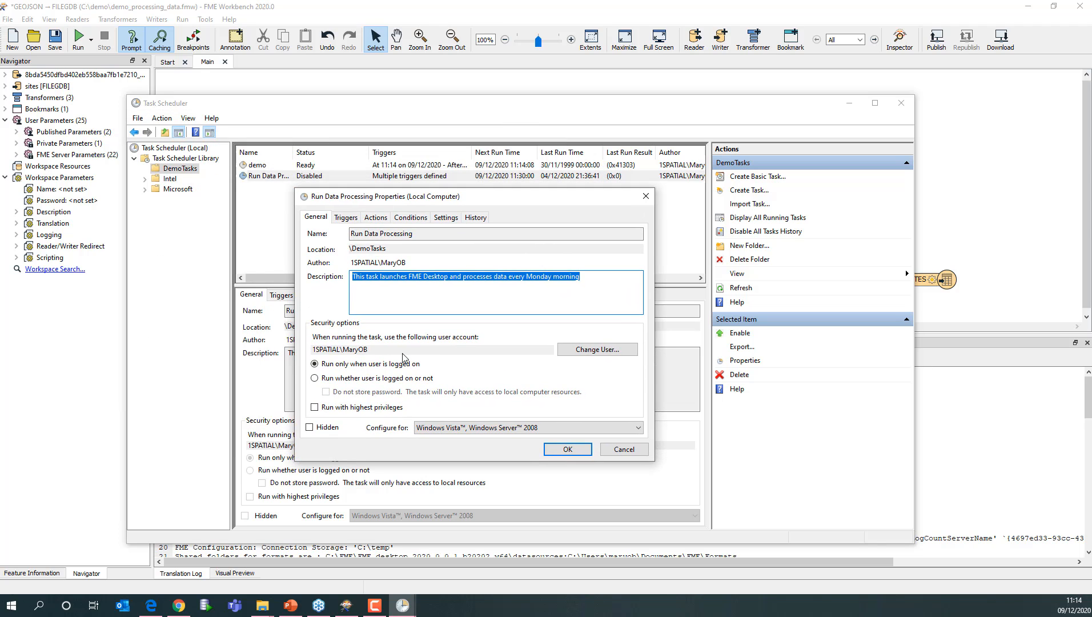
left_click(339, 381)
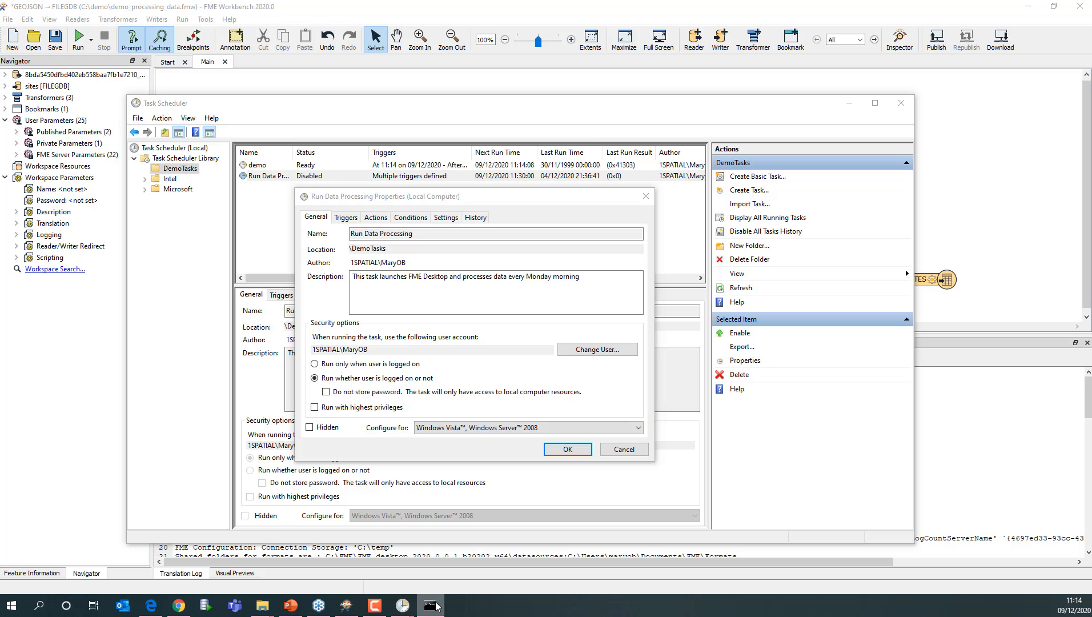
- Dismiss the scheduled run's console window when it finishes and cancel the Run Data Processing properties
left_click(436, 606)
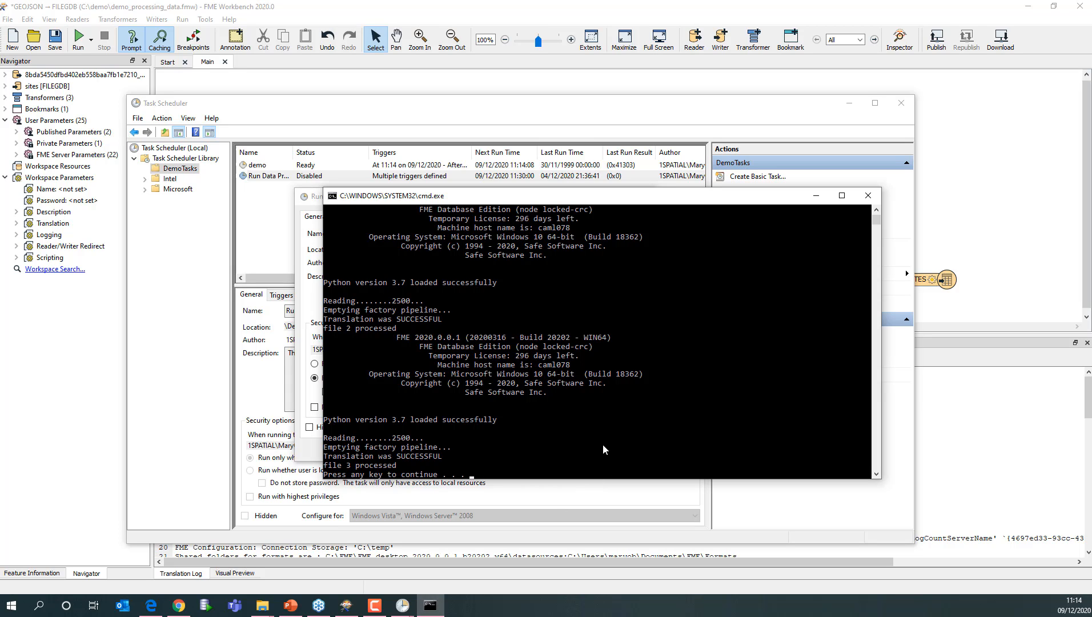
key("Return")
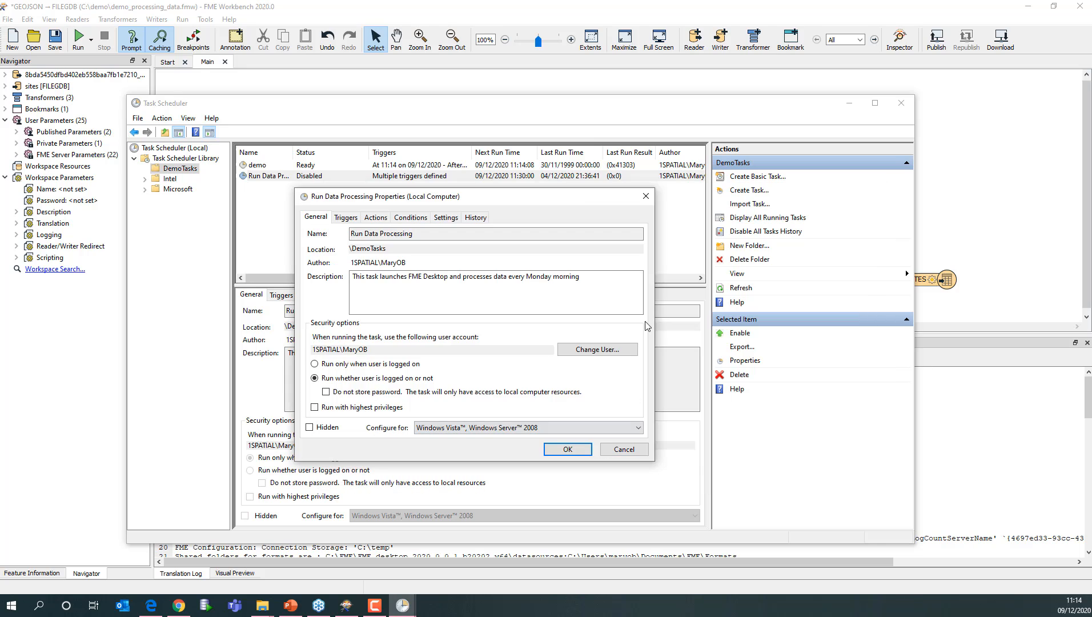
left_click(605, 452)
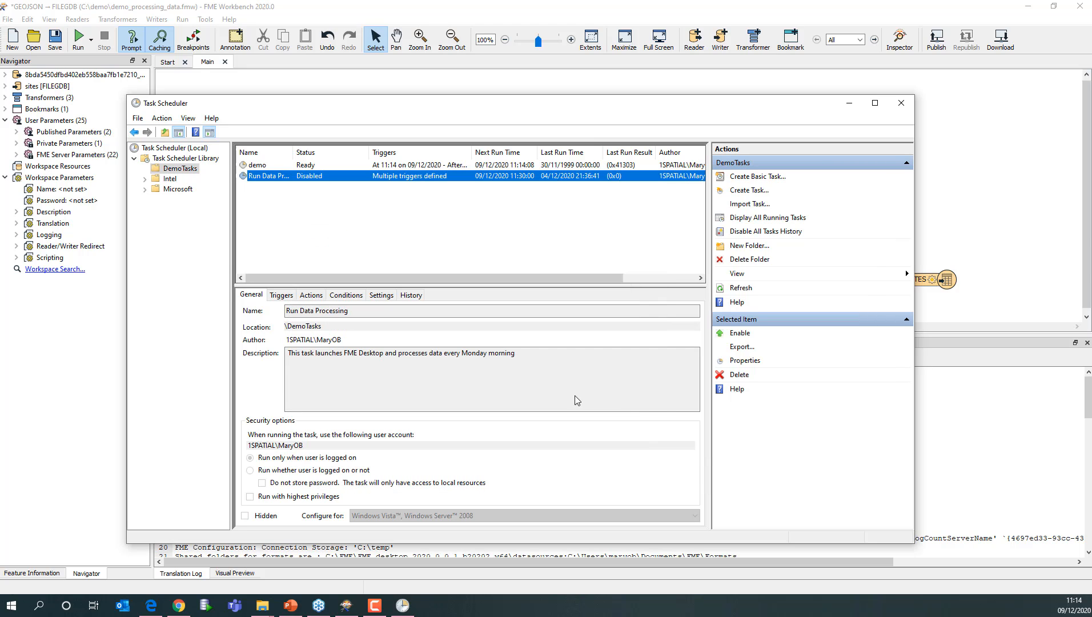
- Disable the demo task and close Task Scheduler
right_click(309, 165)
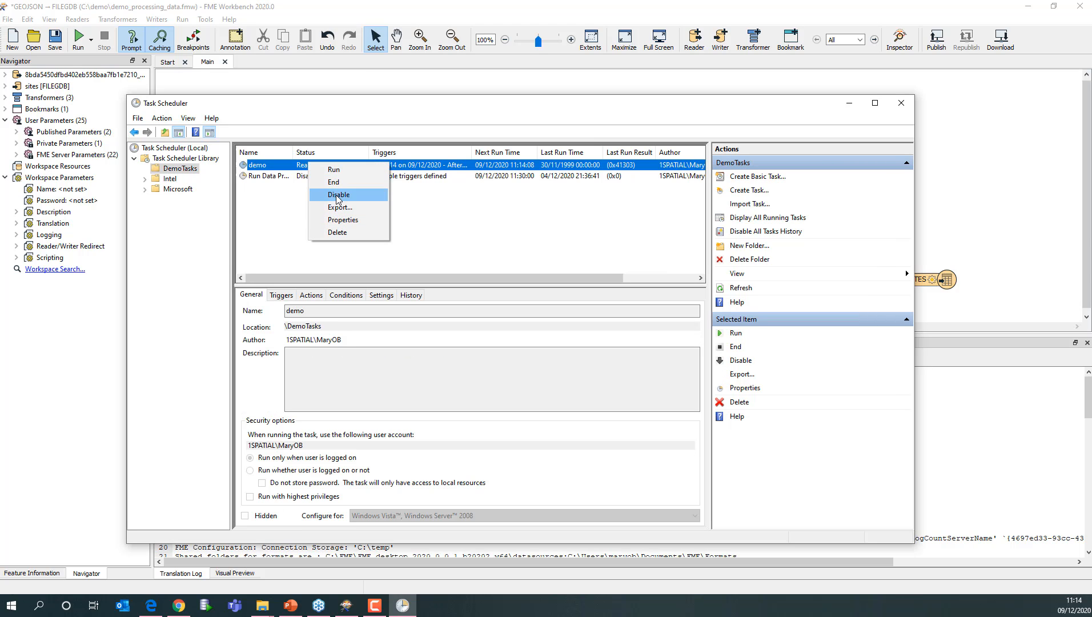
left_click(335, 194)
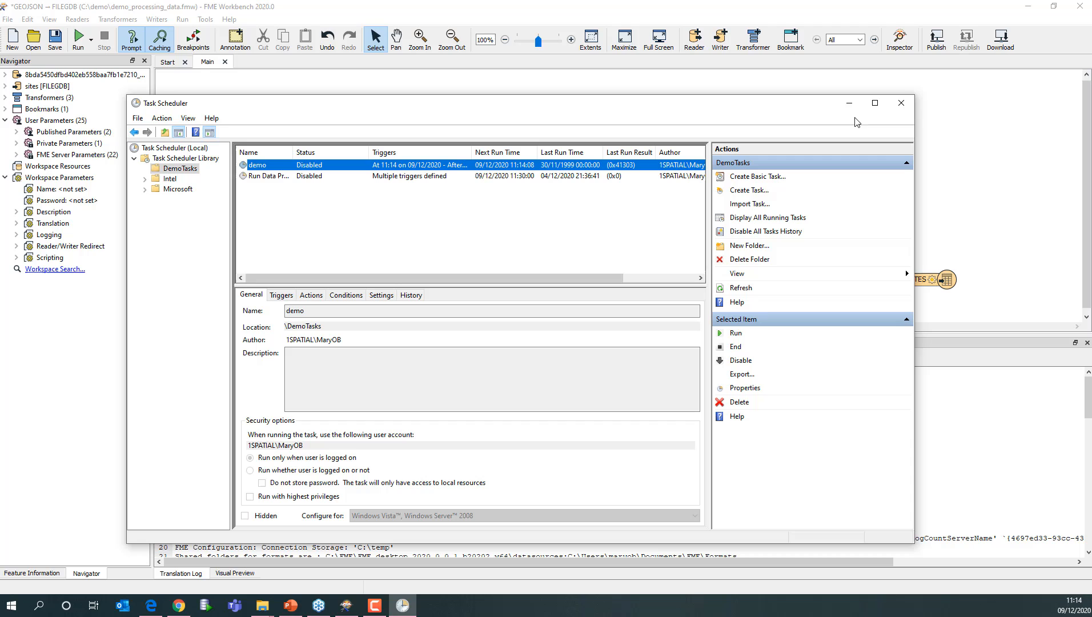
left_click(899, 105)
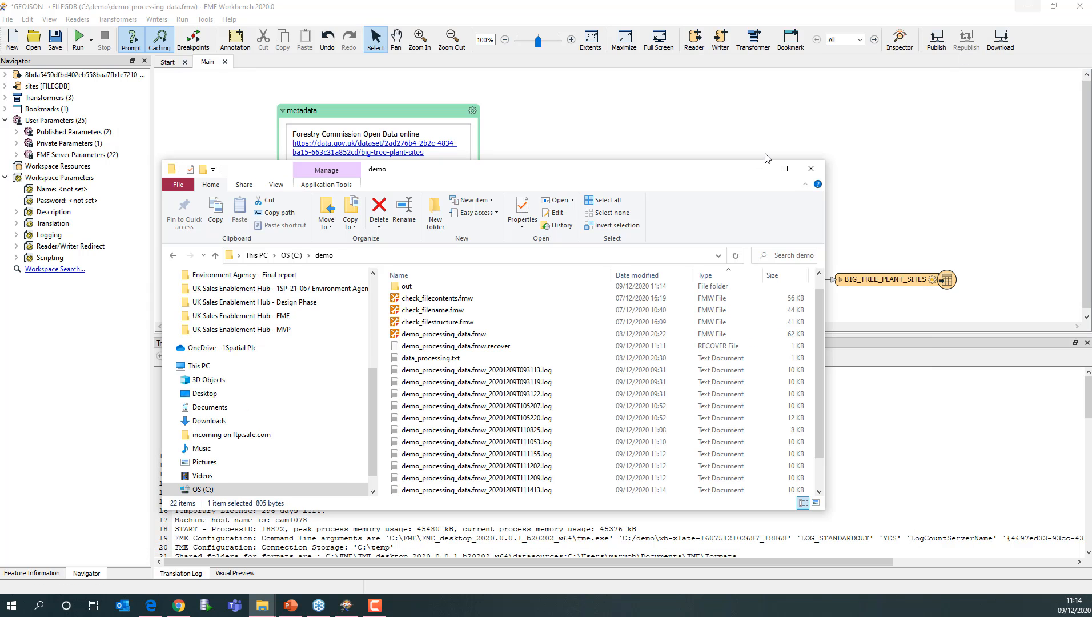
- Minimize the demo folder window, switch to PowerPoint, present from the current slide and advance two slides
left_click(758, 168)
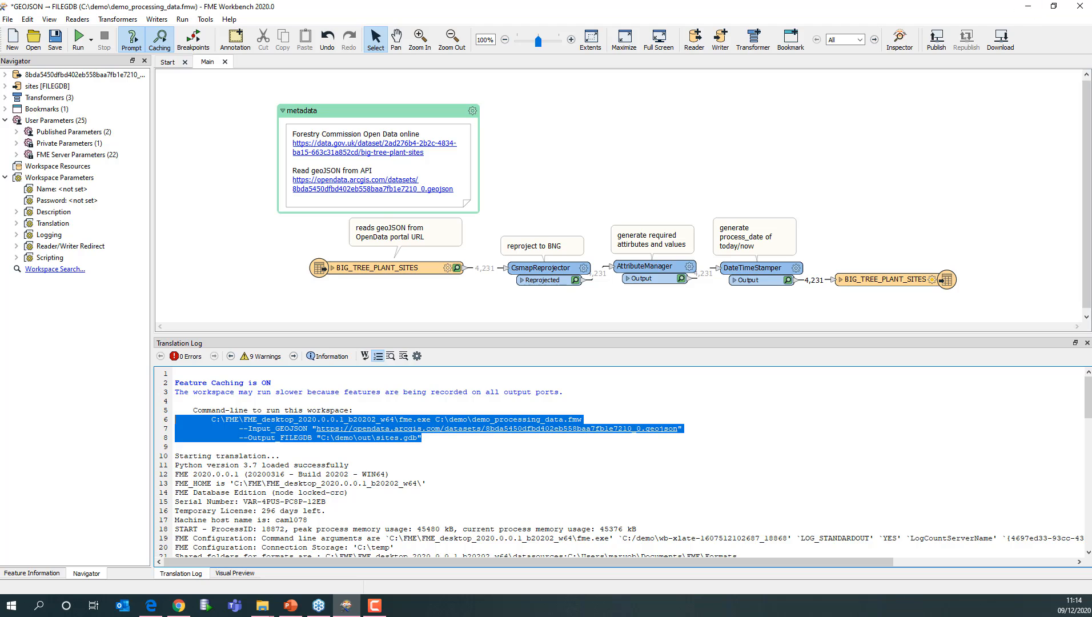
key("alt+Tab")
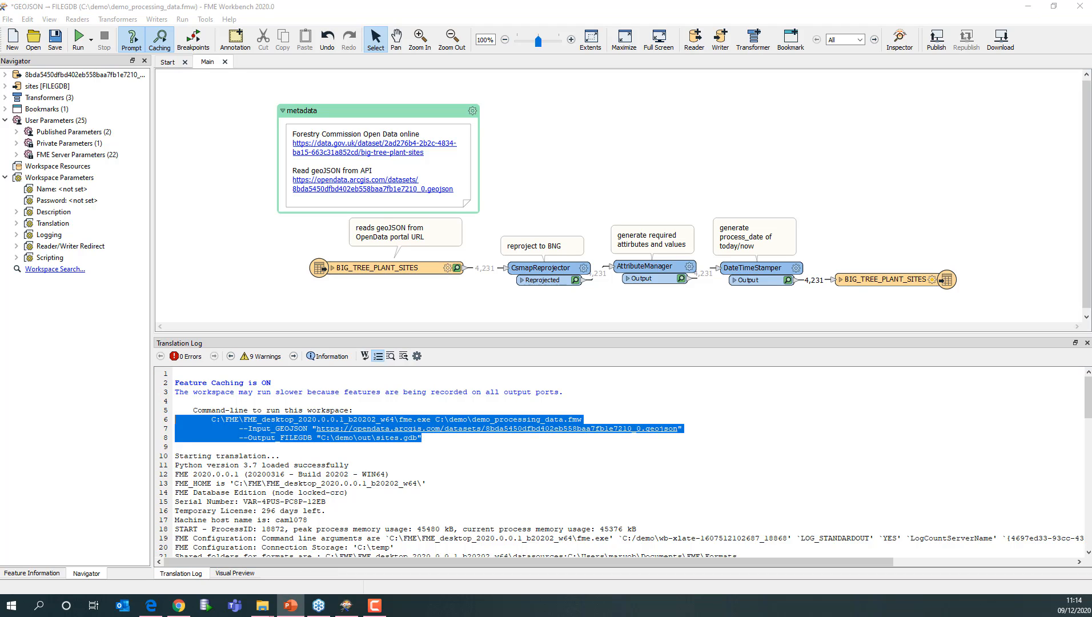
key("shift+F5")
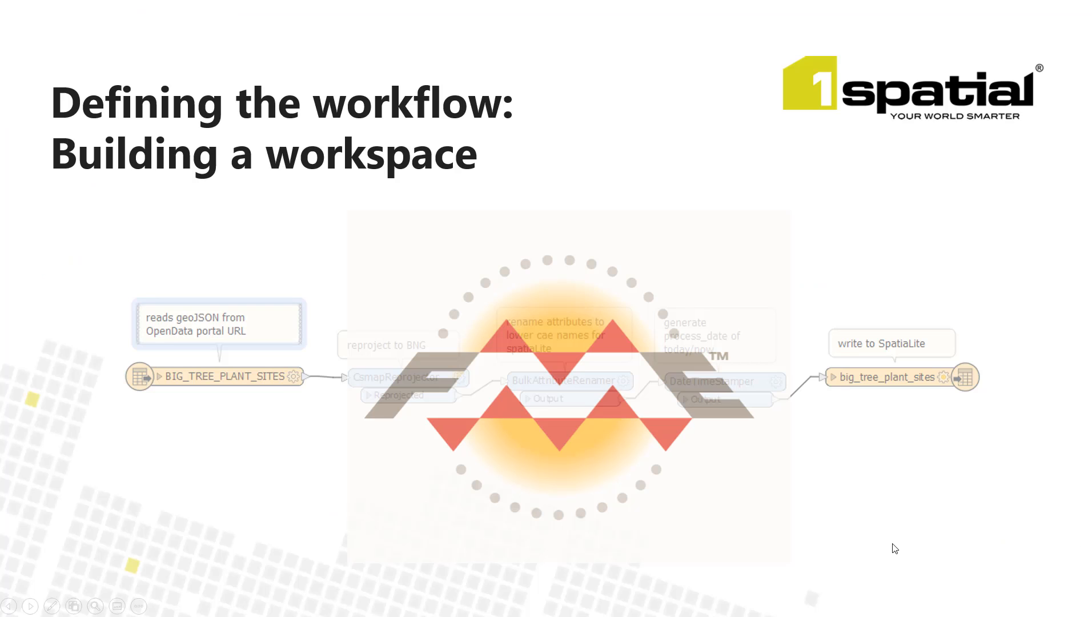
key("Right")
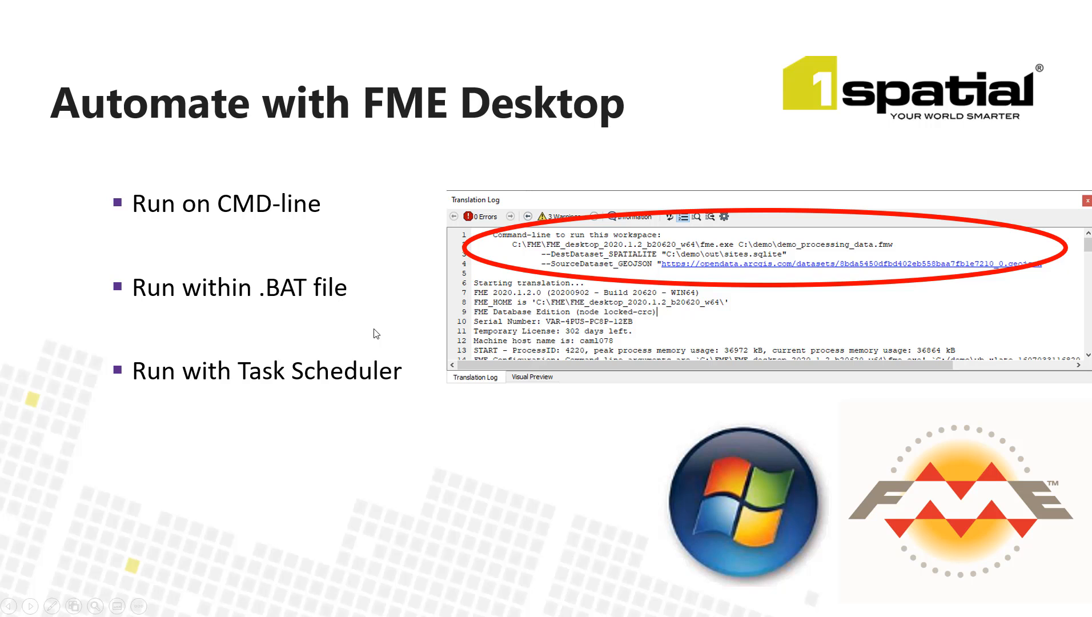
key("Right")
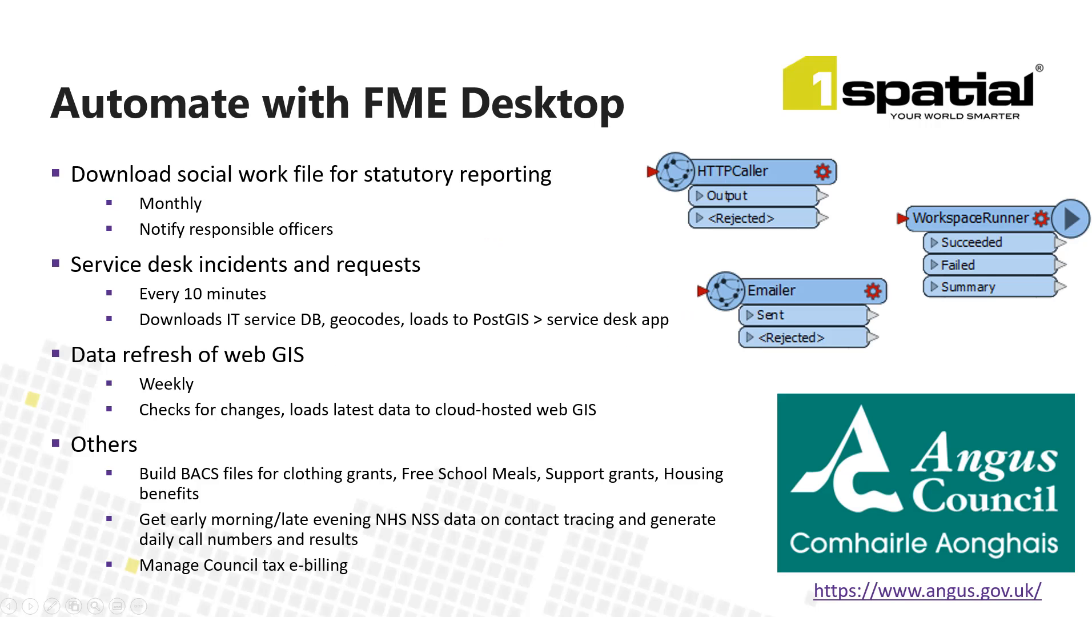
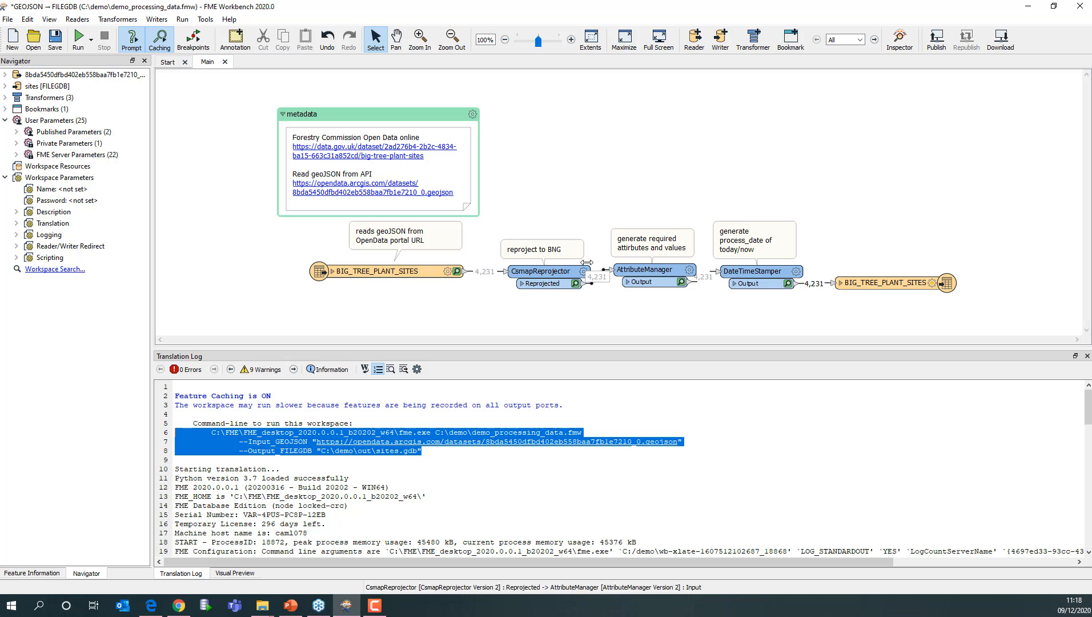
- Publish the workspace to the fmedemo FME Server into the webinar demo repository as demo_processing_data.fmw
left_click(936, 40)
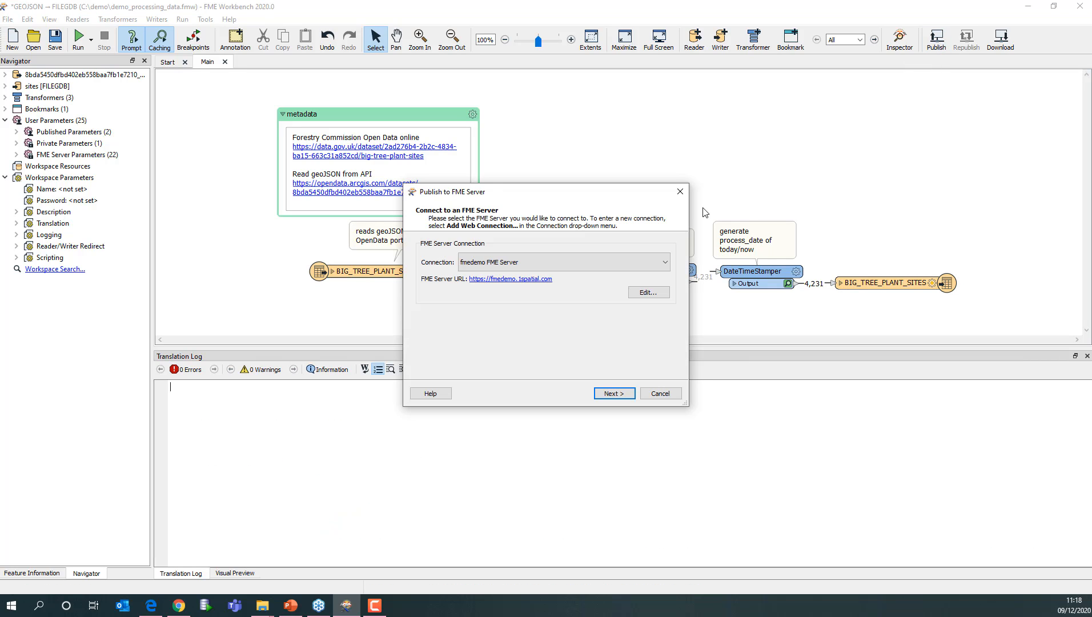
left_click(665, 259)
left_click(666, 259)
left_click(614, 393)
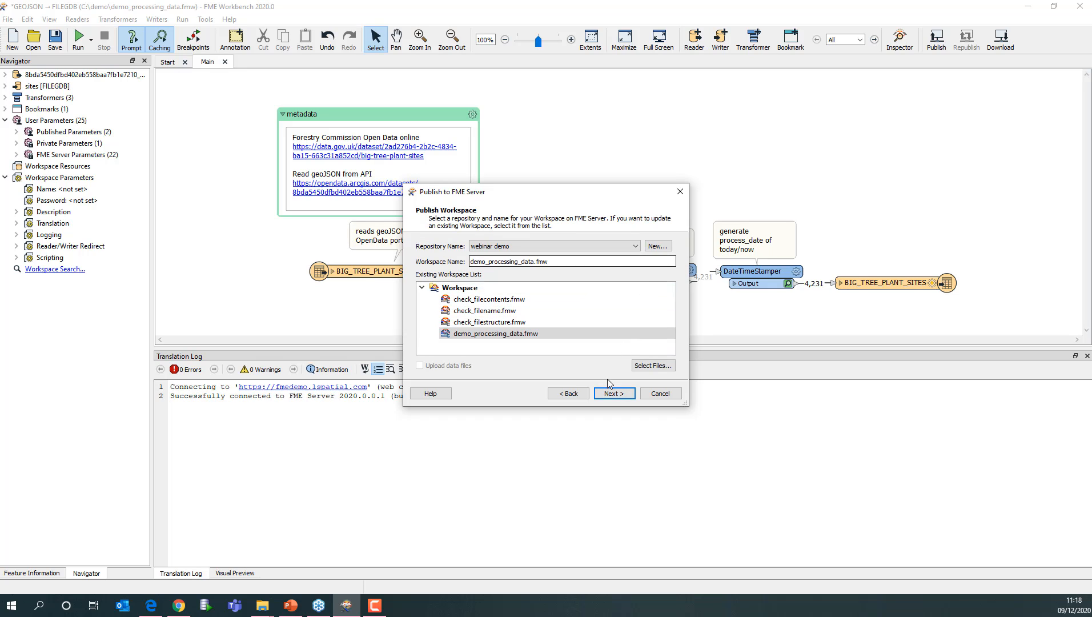
left_click(612, 393)
left_click(615, 322)
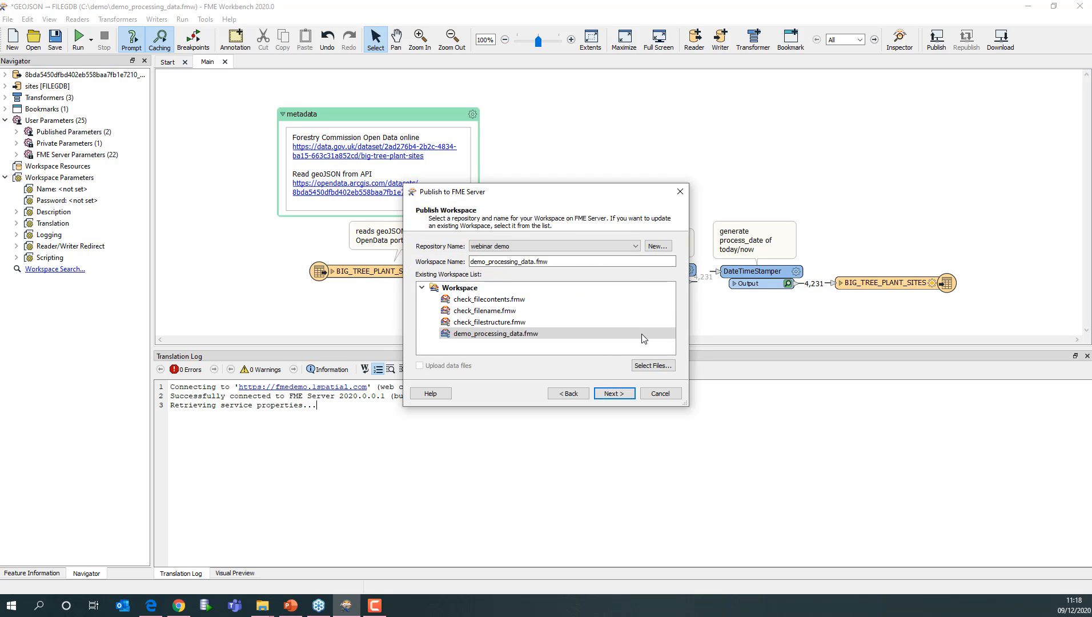
left_click(614, 393)
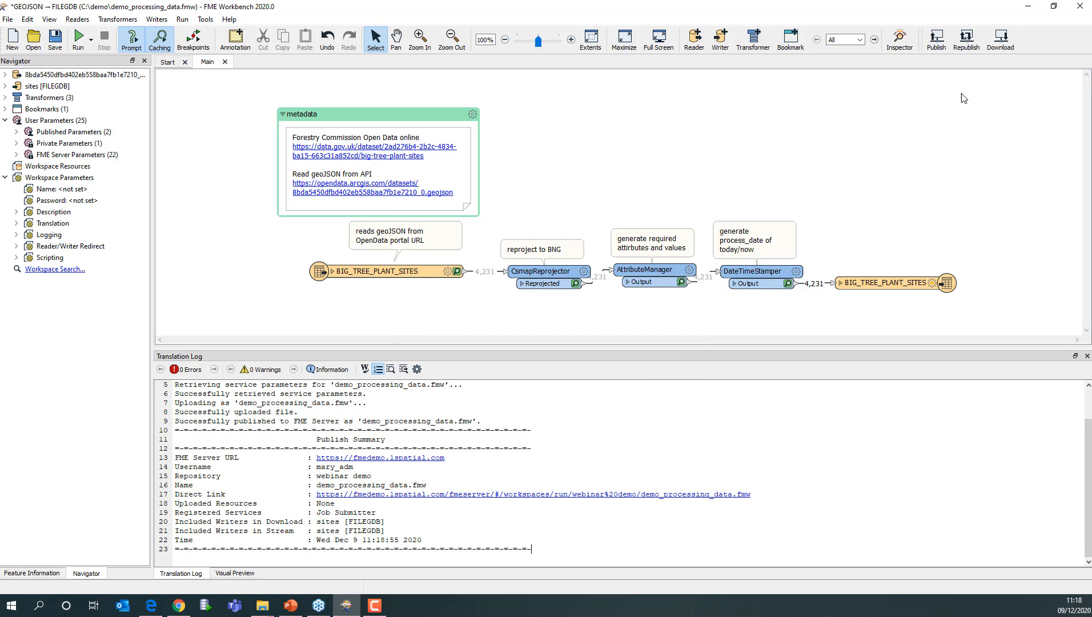
- Minimize the workbench, switch to the FME Server web interface and open the 'demo process data freqently' schedule for editing
left_click(1027, 6)
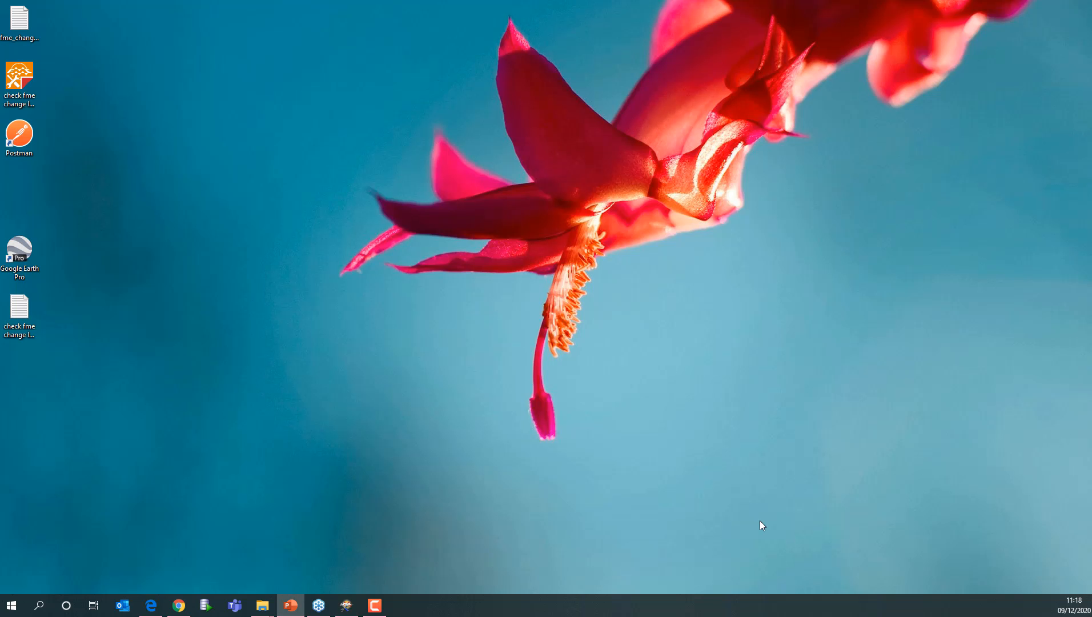
left_click(179, 605)
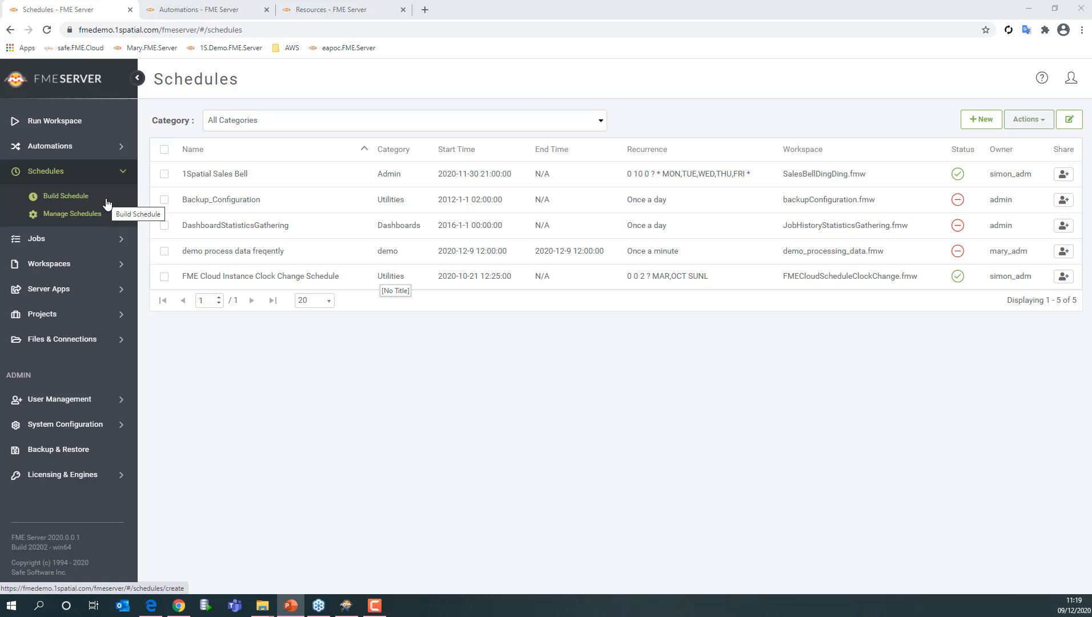
left_click(213, 257)
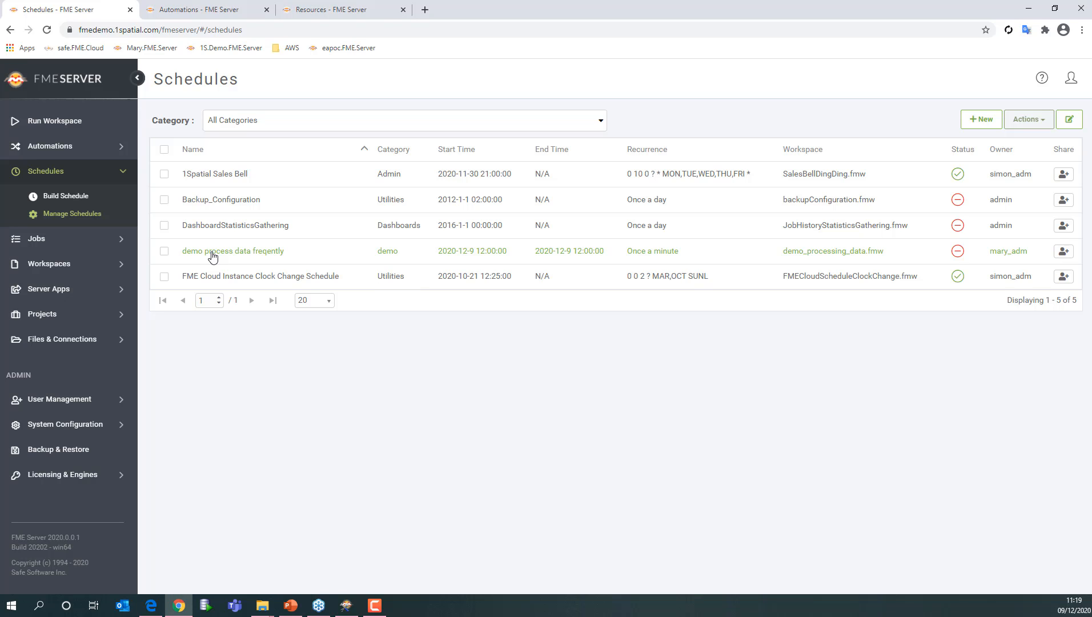
left_click(213, 254)
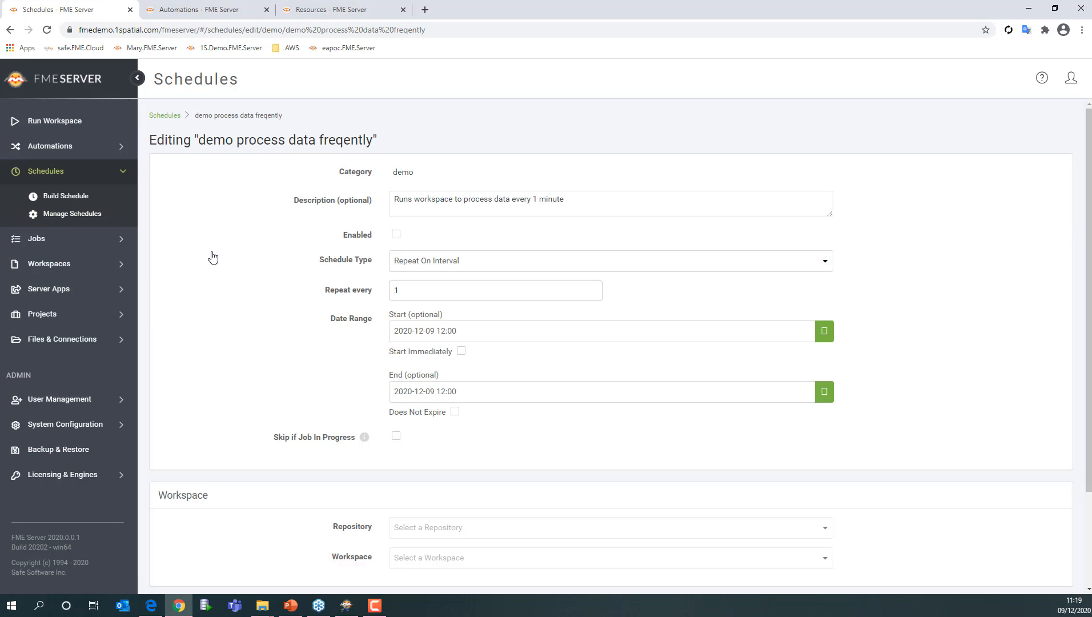
- Enable the schedule, keep it repeating on interval, set it to start immediately, and save it
left_click(406, 200)
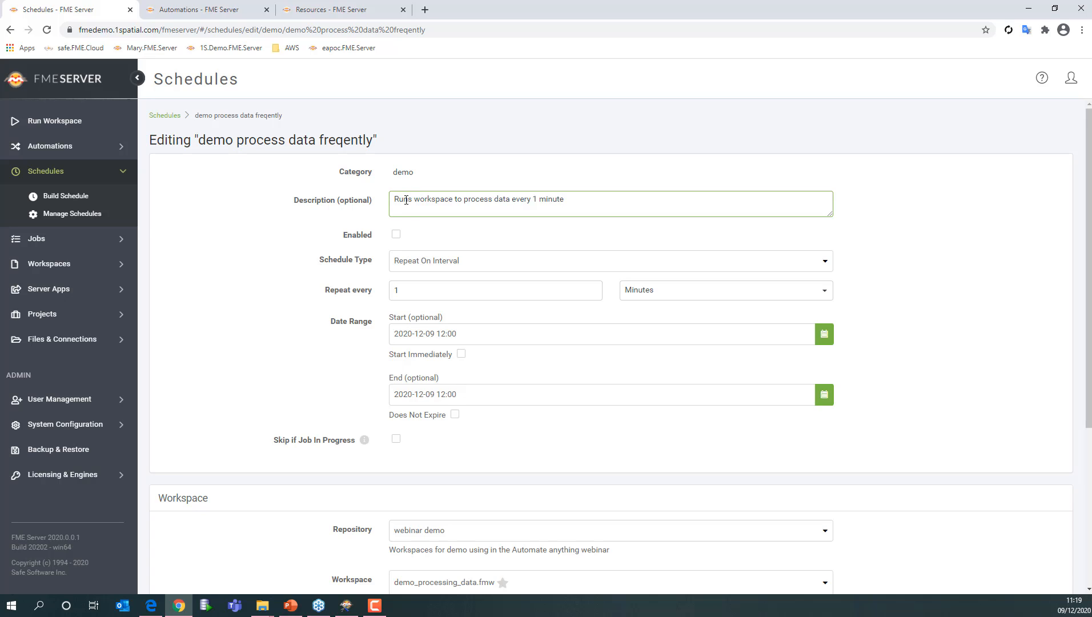
left_click(396, 234)
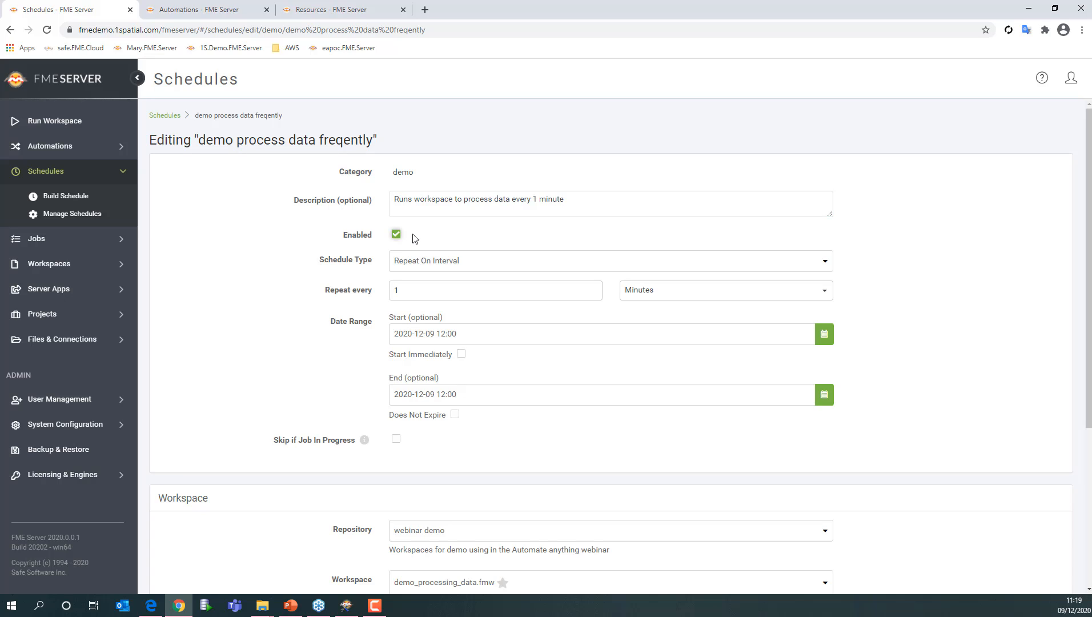
left_click(460, 263)
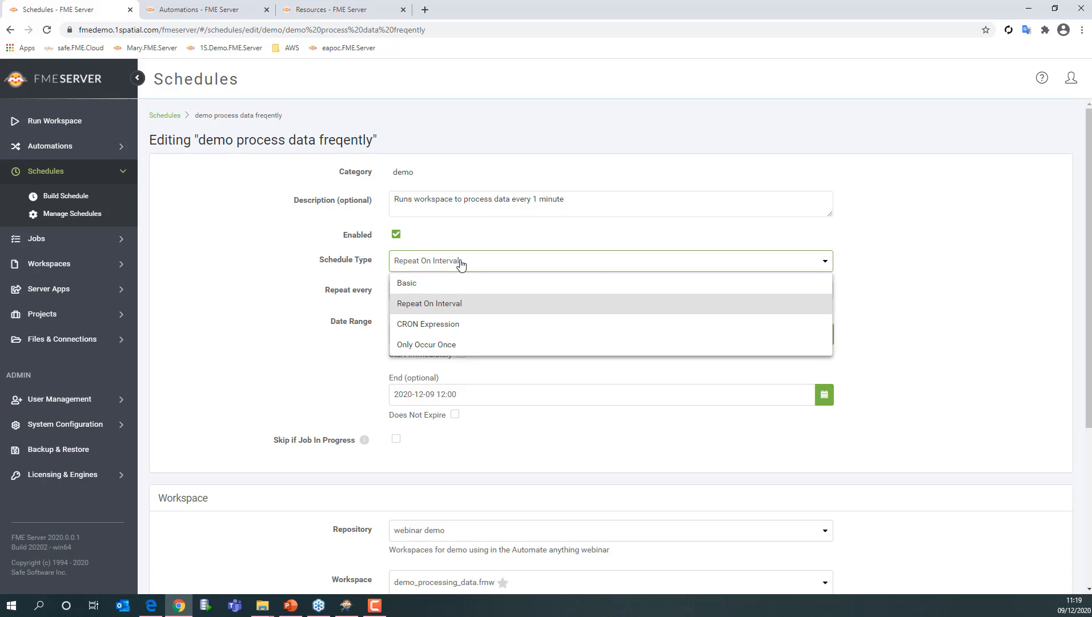
left_click(452, 306)
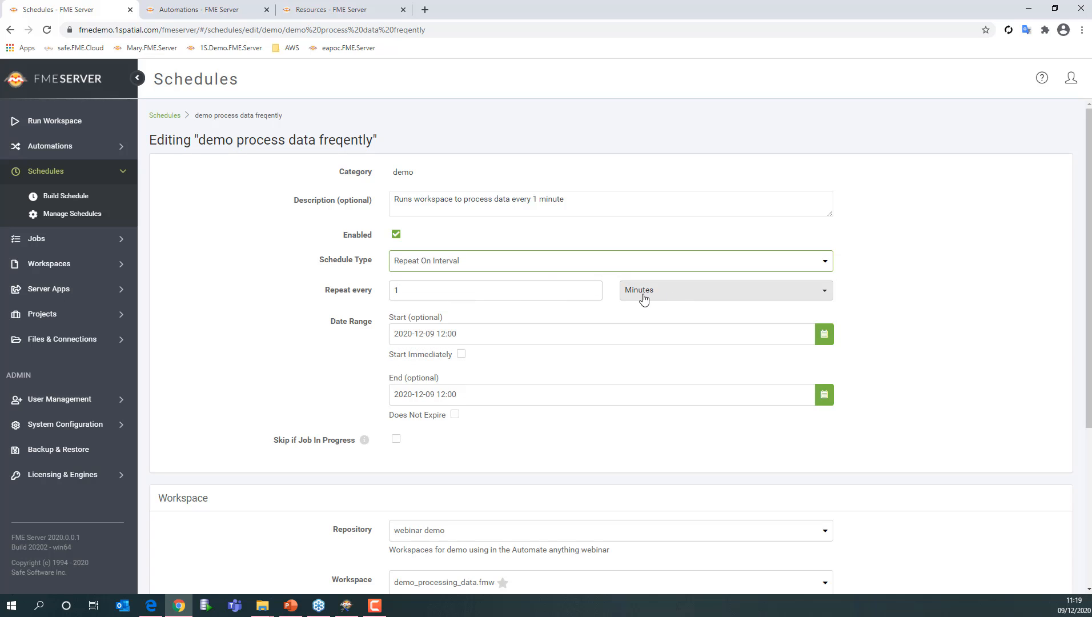
left_click(465, 355)
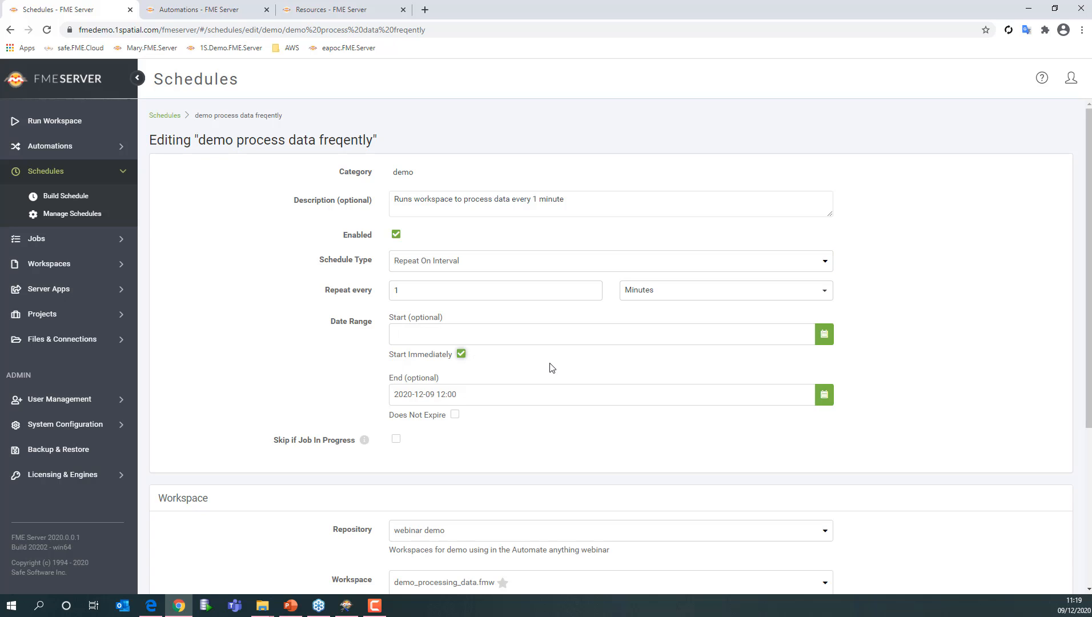
scroll(552, 365, "down", 4)
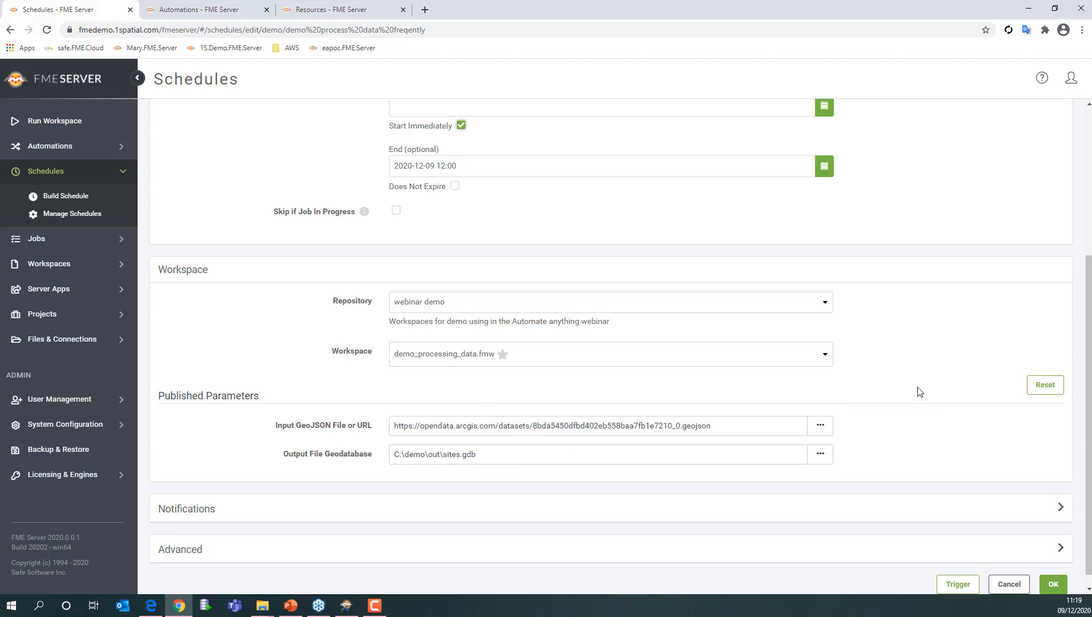
scroll(919, 389, "down", 1)
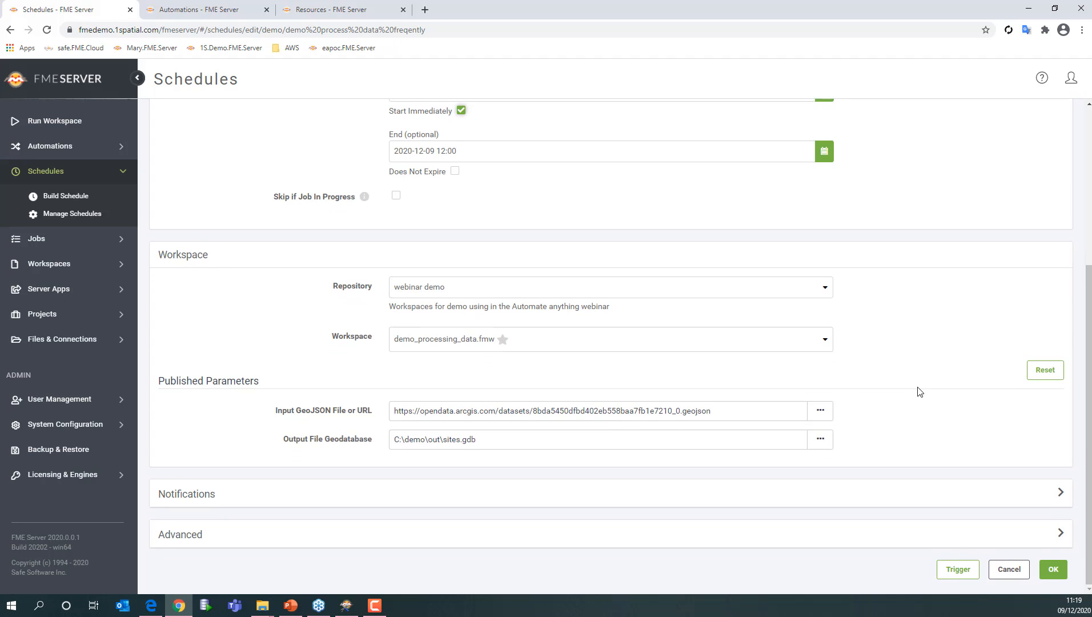
left_click(1052, 569)
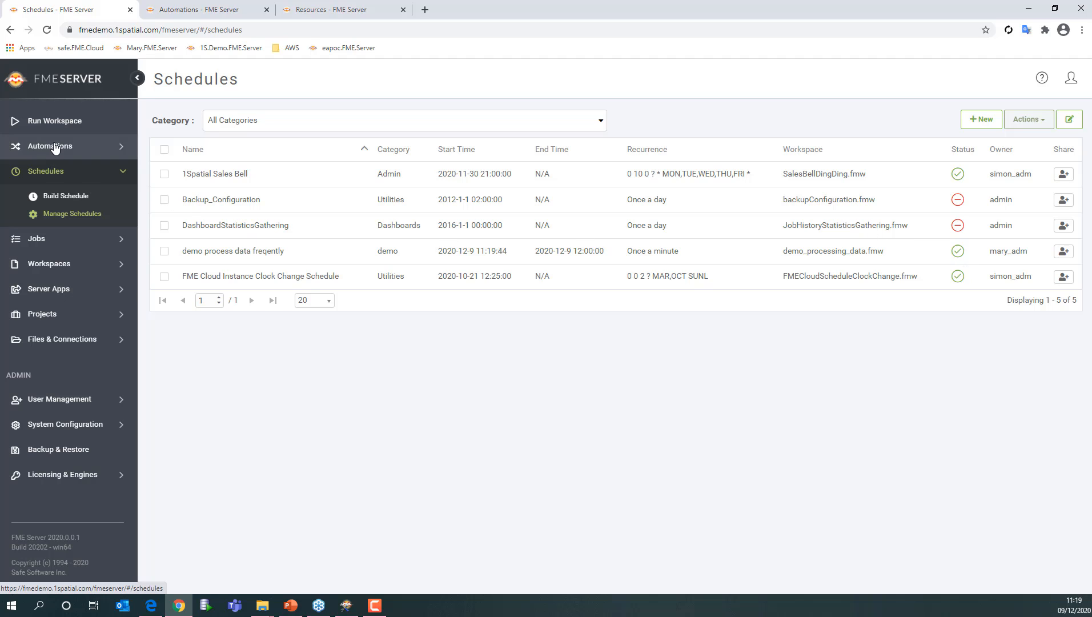
- Open the list of completed jobs and refresh it
left_click(46, 242)
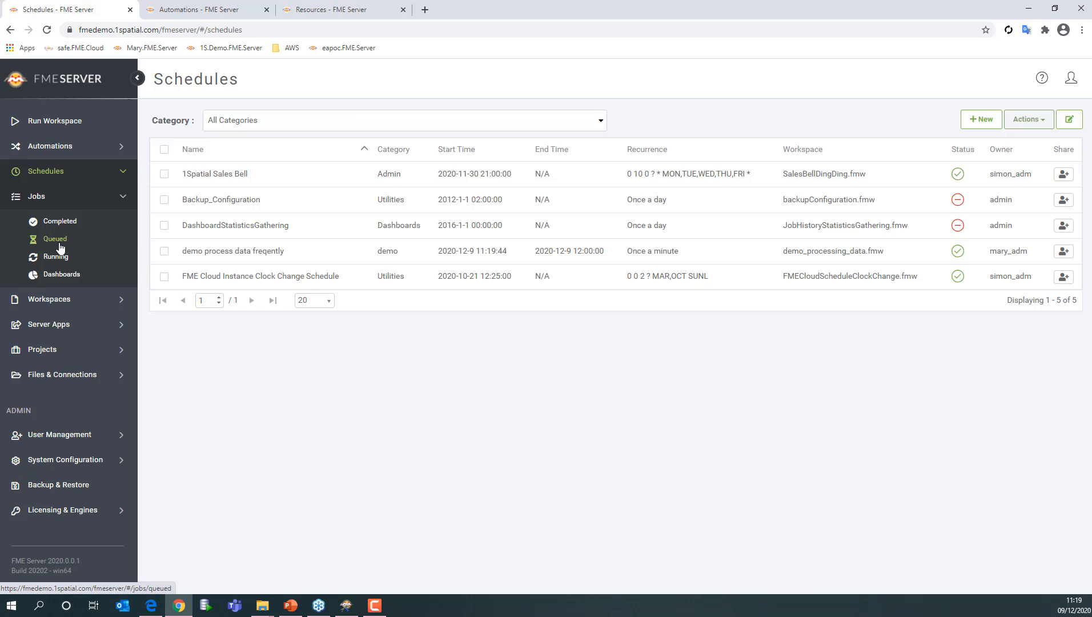
left_click(59, 222)
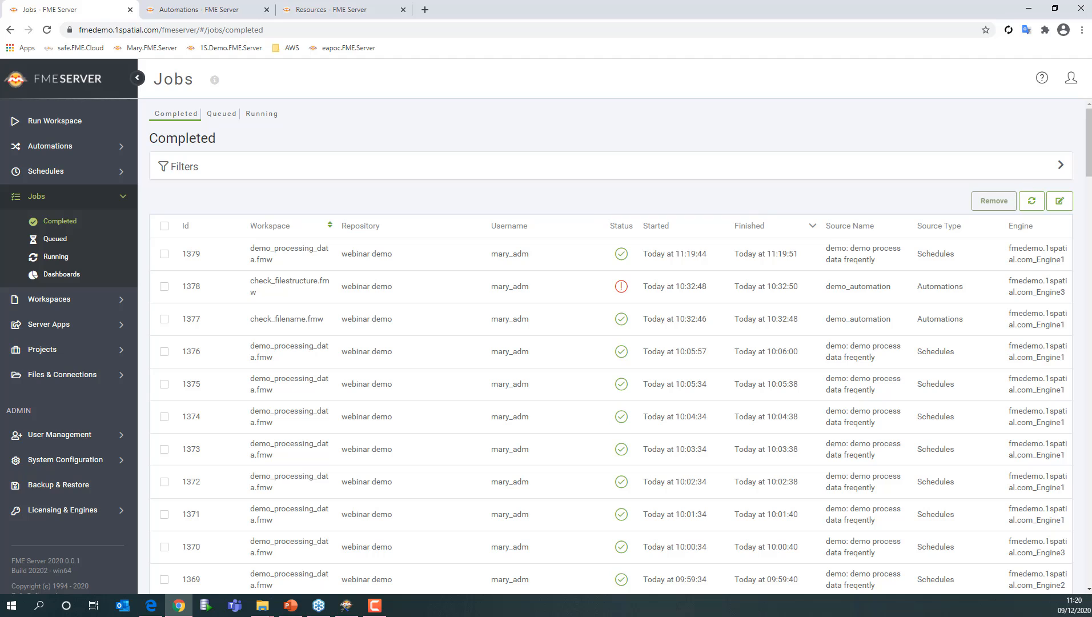
left_click(1031, 201)
left_click(1031, 200)
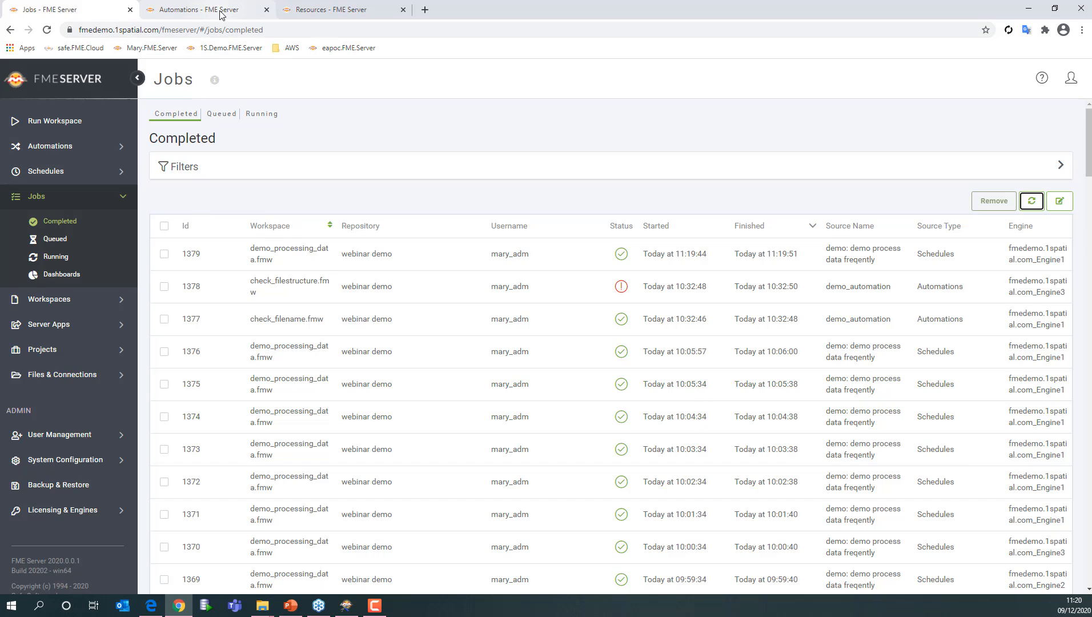
- Reopen the 'demo process data freqently' schedule and expand its Advanced and Notifications sections
left_click(53, 174)
left_click(68, 215)
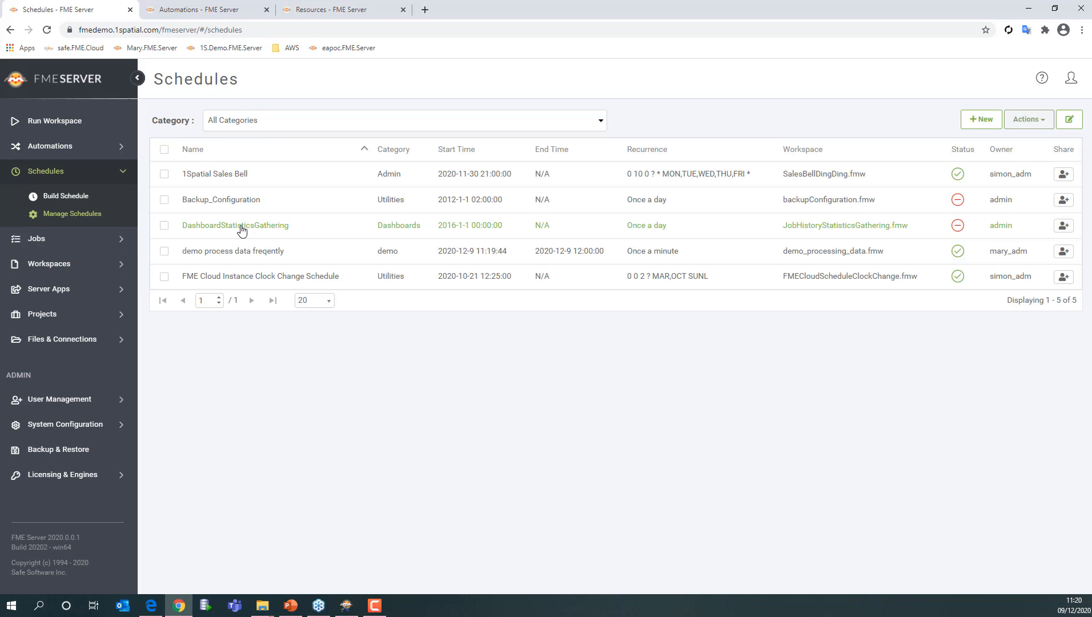
left_click(234, 251)
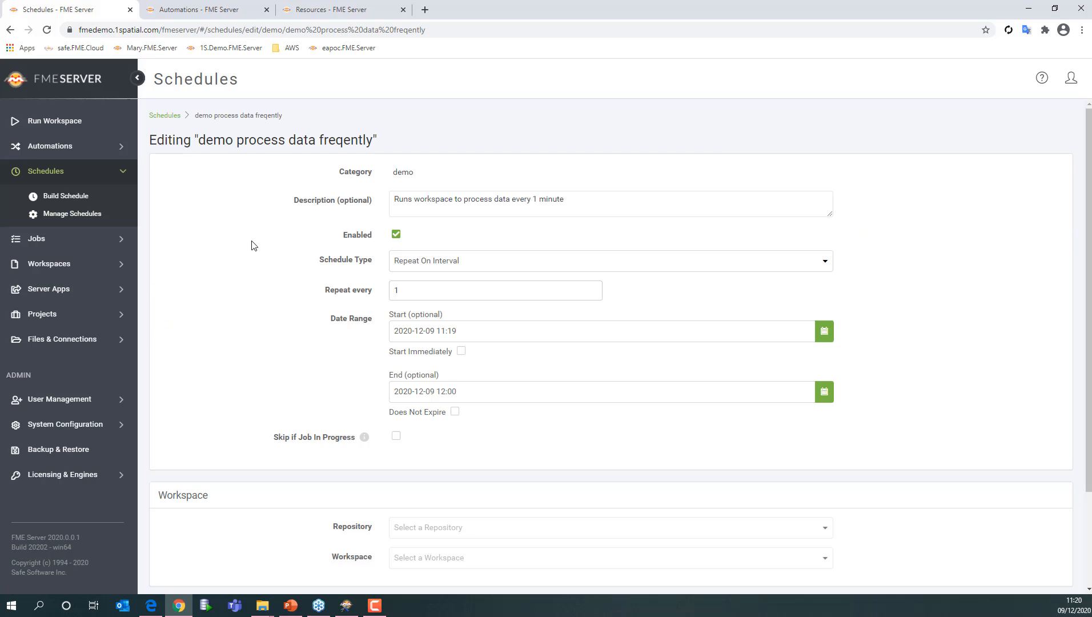
scroll(848, 340, "down", 5)
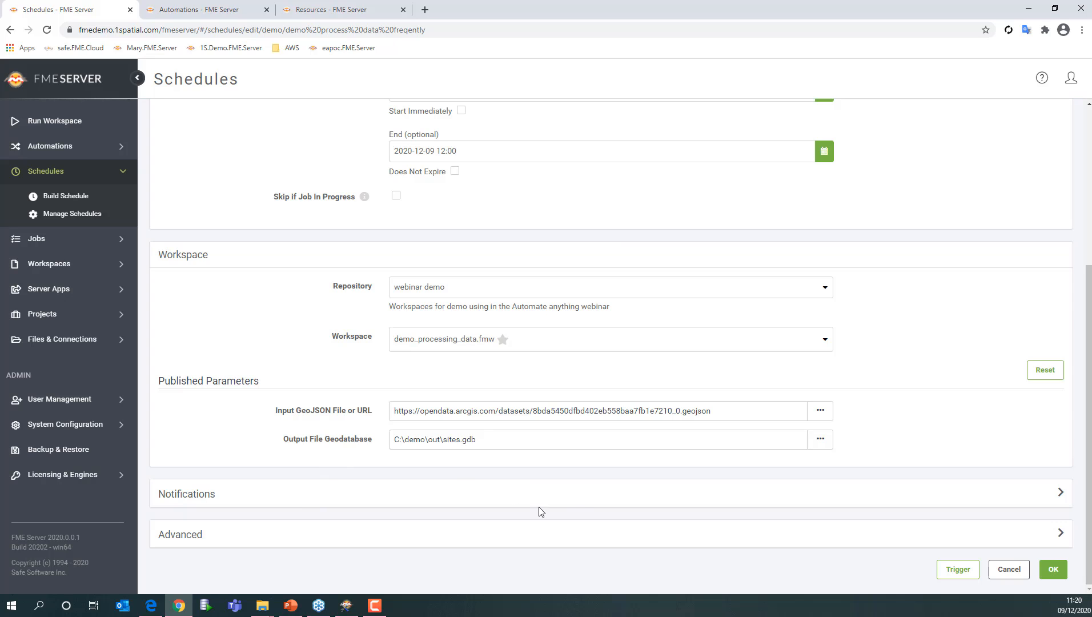
left_click(1061, 537)
scroll(867, 420, "down", 3)
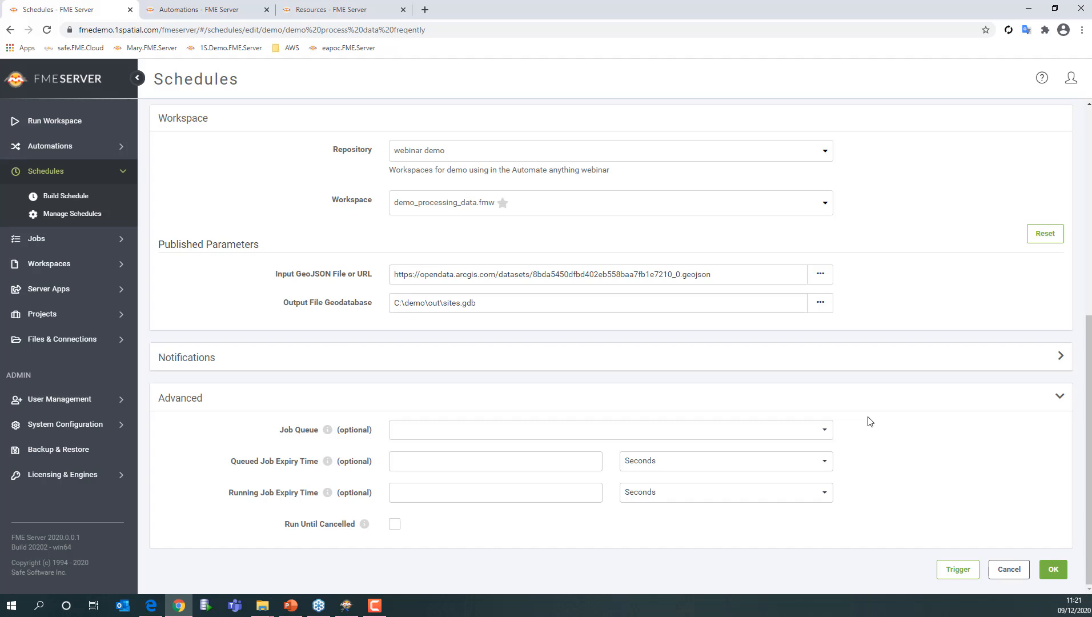
left_click(1059, 357)
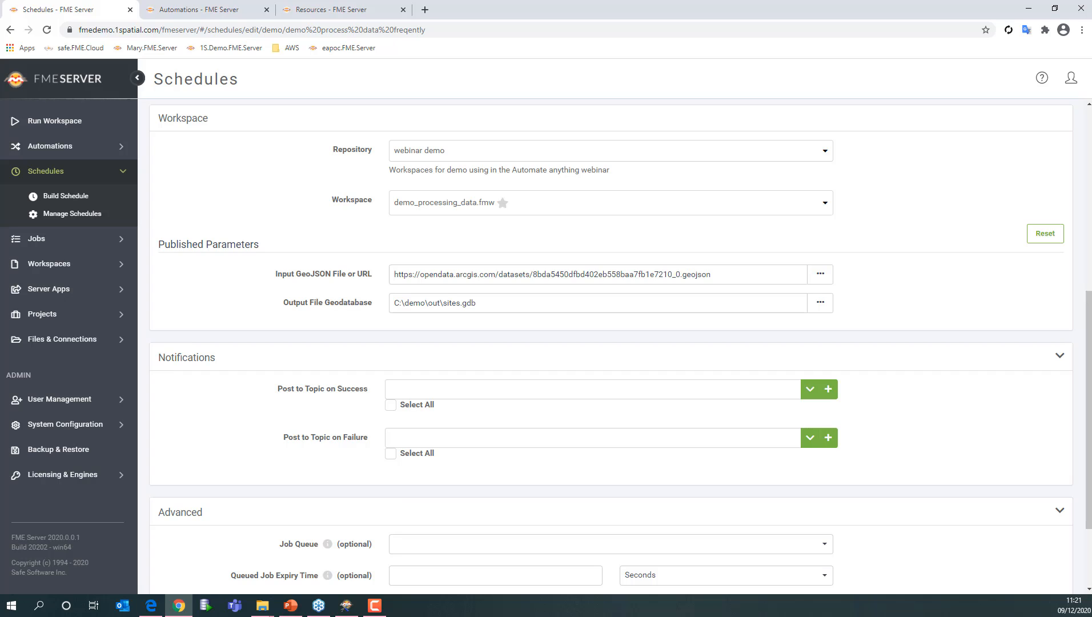
- Switch back to the slideshow and advance to the next slide
key("alt+Tab")
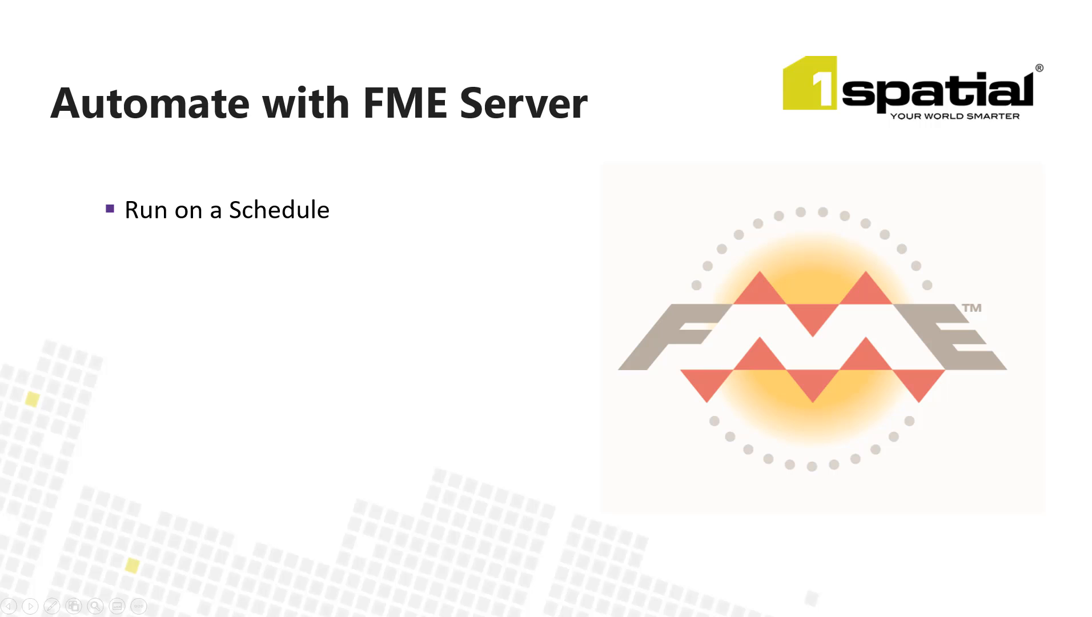
key("Right")
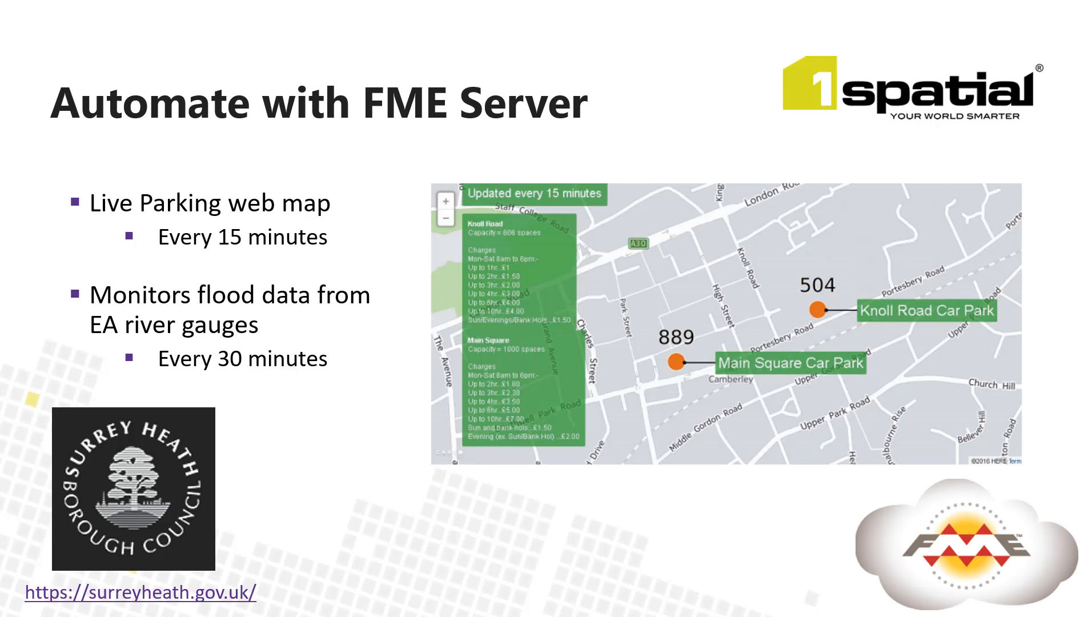